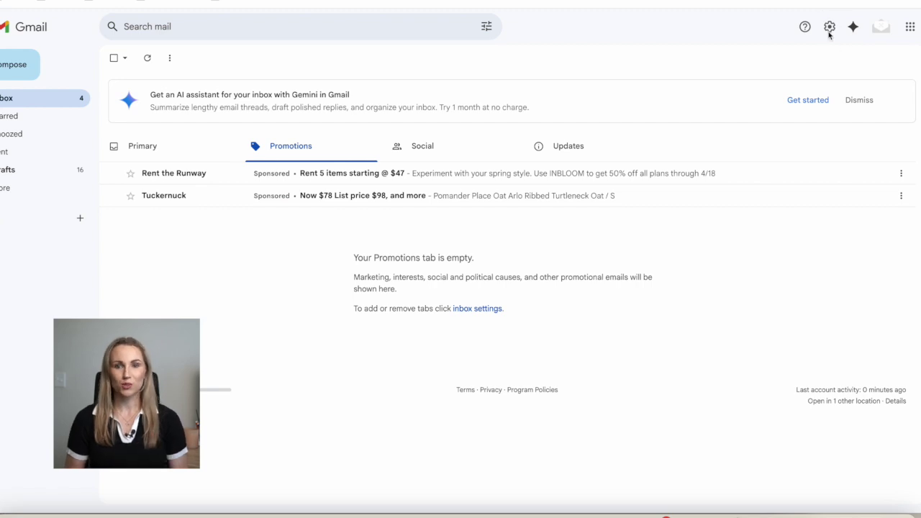
Open Gmail's full settings page and scroll down to the Signature section
click(830, 29)
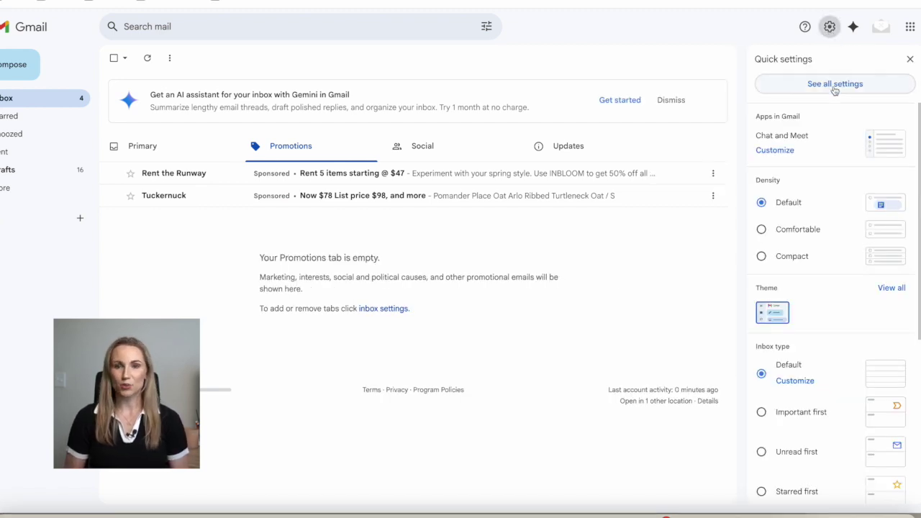
click(835, 84)
scroll(627, 273, down, 8)
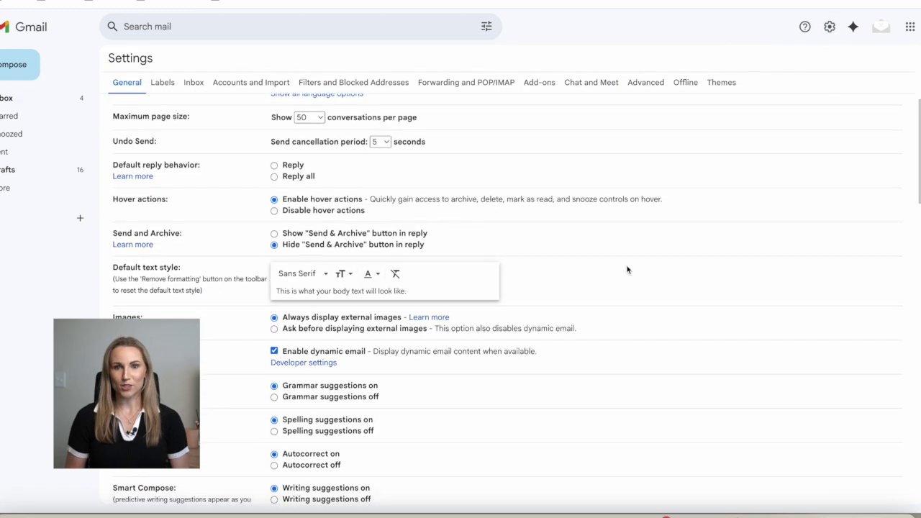
scroll(627, 270, down, 5)
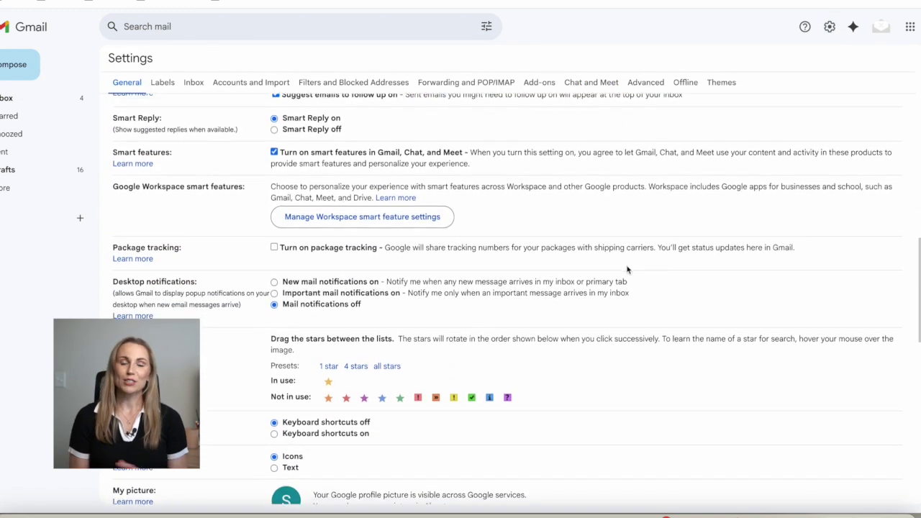
scroll(627, 270, down, 4)
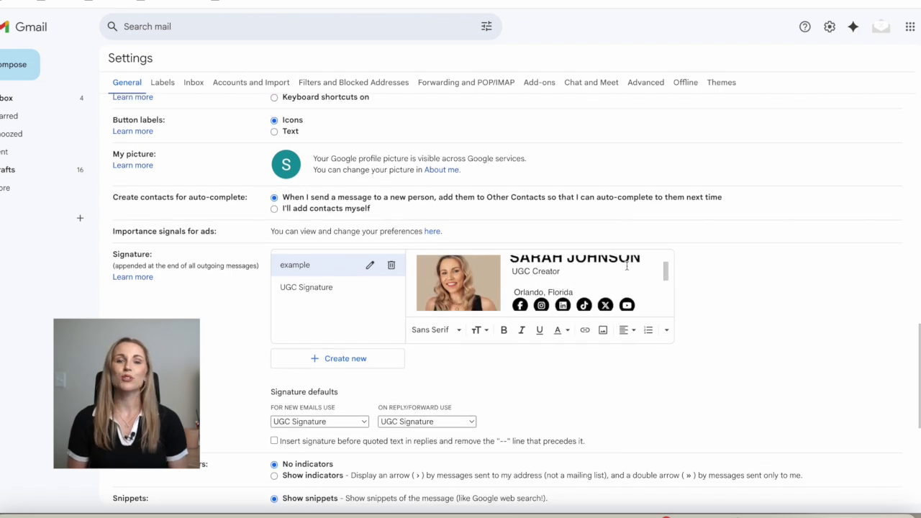
scroll(220, 340, down, 1)
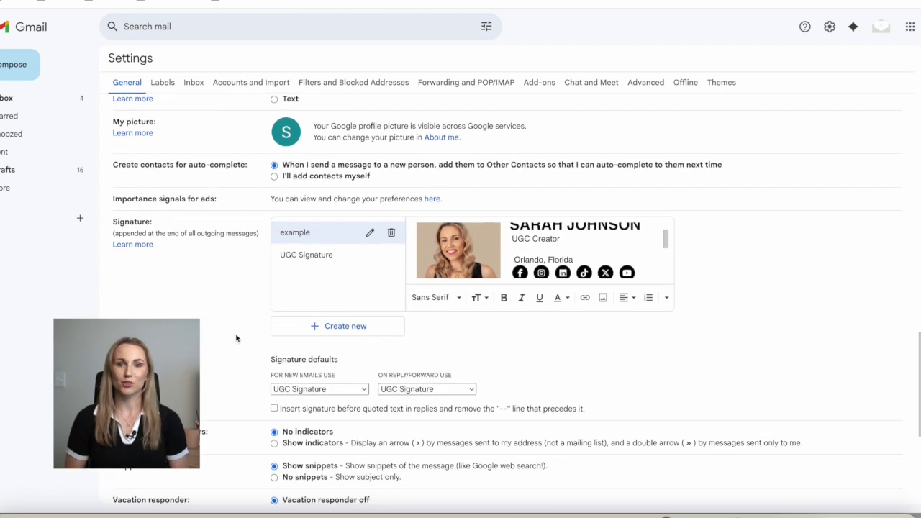
Create a new signature named 'YT Example'
click(334, 331)
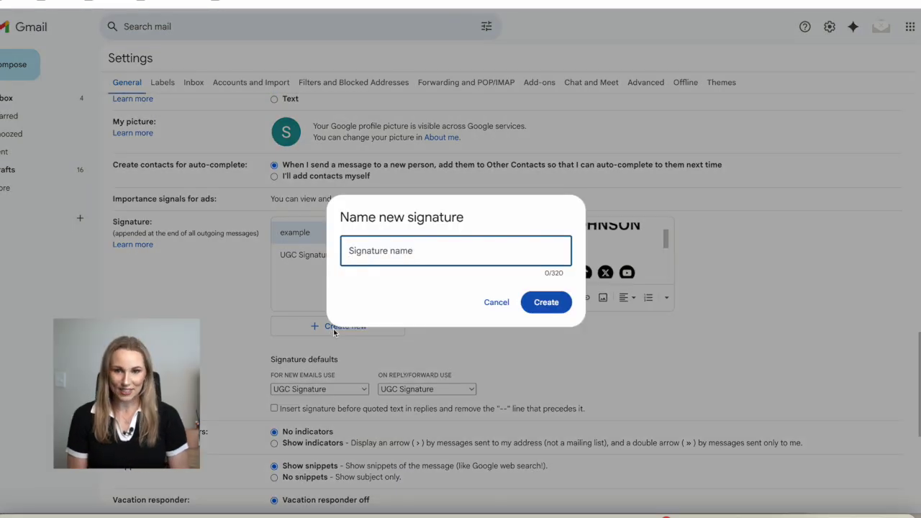
text(YT Example)
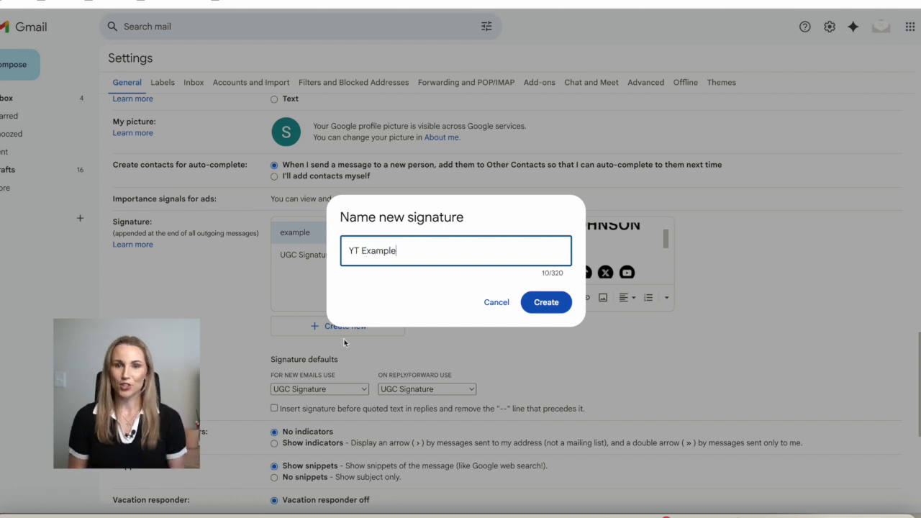
key(Return)
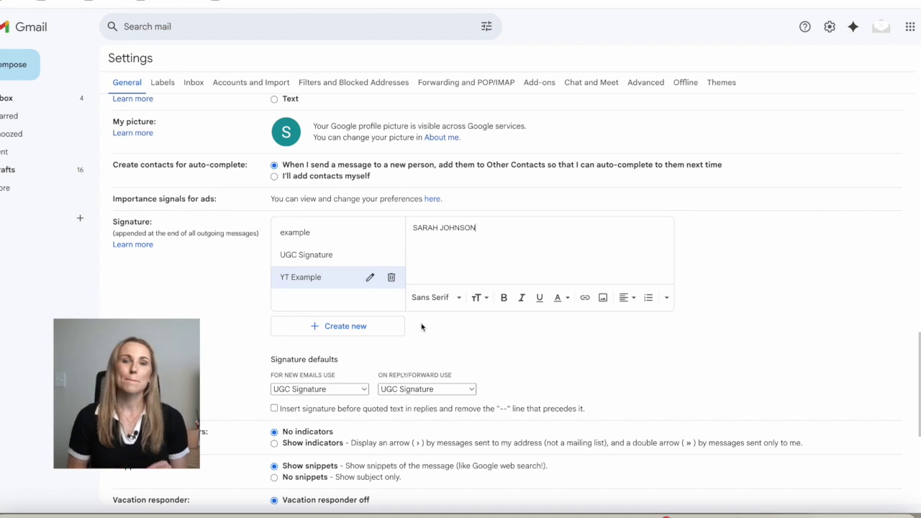
Space out the letters of the name and make the name line Large
key(space)
key(Right)
key(space)
key(Right)
key(space)
key(Right)
key(space)
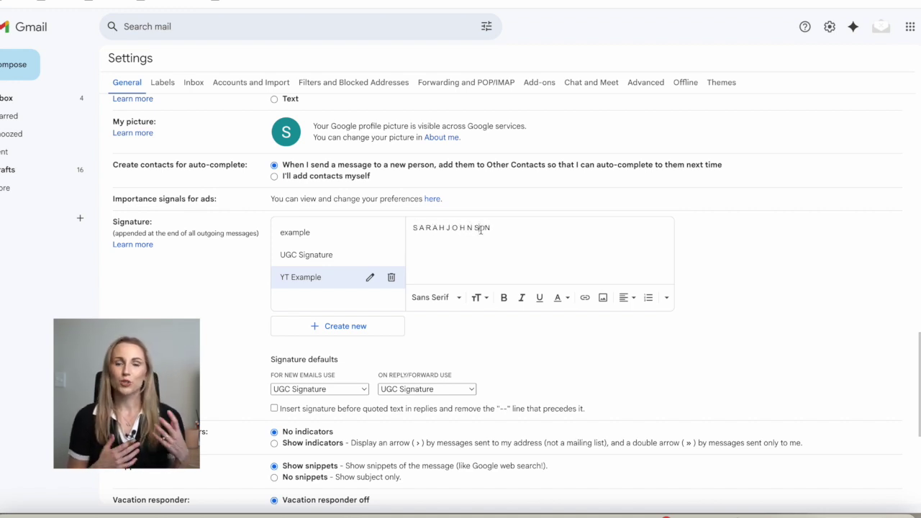
triple_click(455, 229)
click(477, 297)
click(495, 262)
click(478, 297)
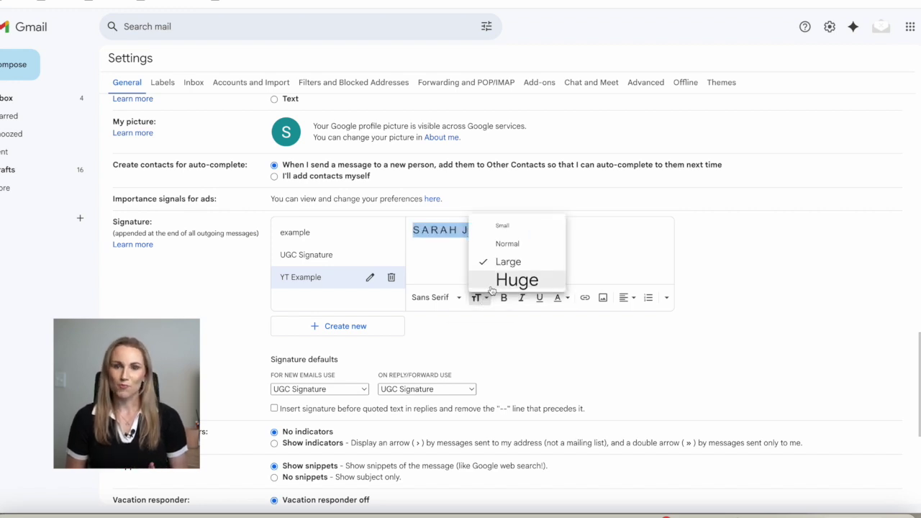
click(566, 248)
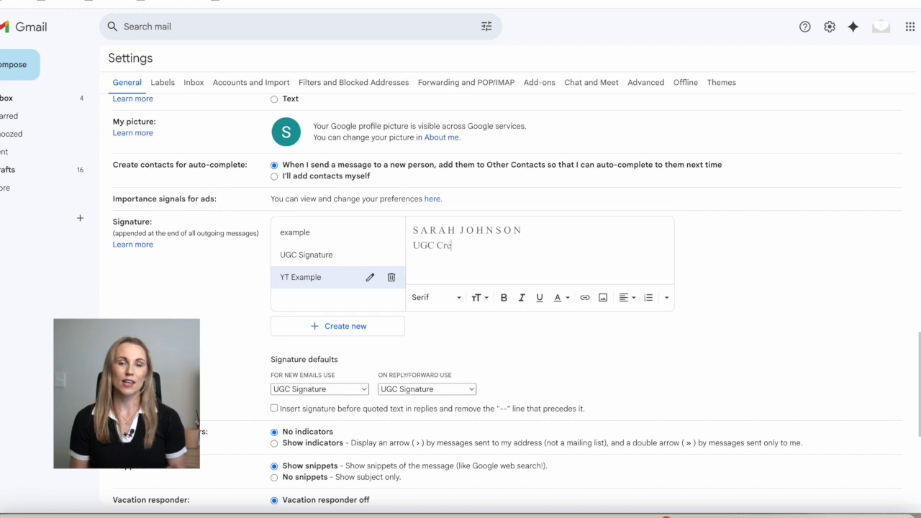
Add the title and location lines, and link the Instagram and TikTok words to their sites
text(tor)
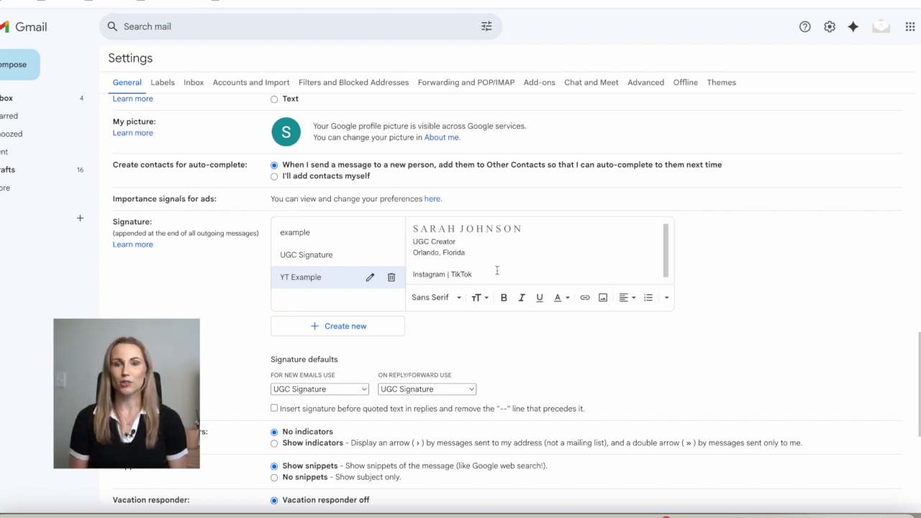
drag(445, 274, 420, 274)
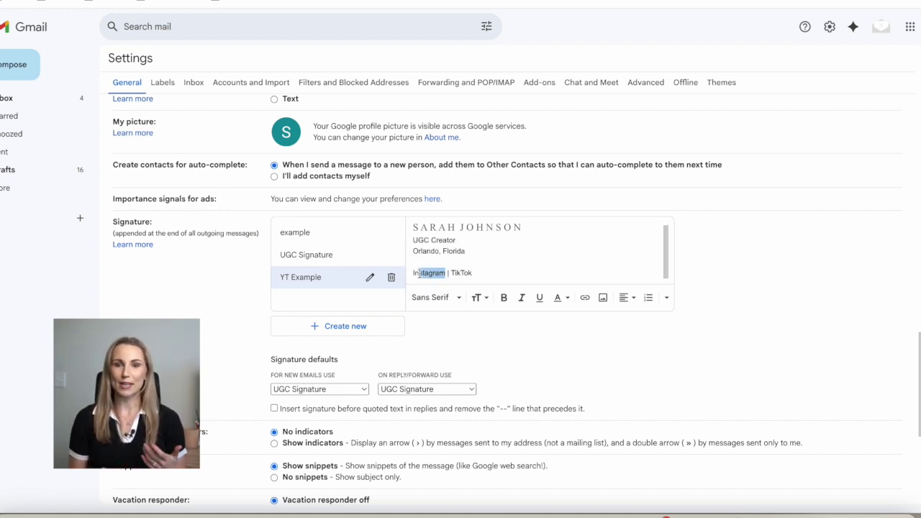
click(585, 297)
text(www.instagram.com)
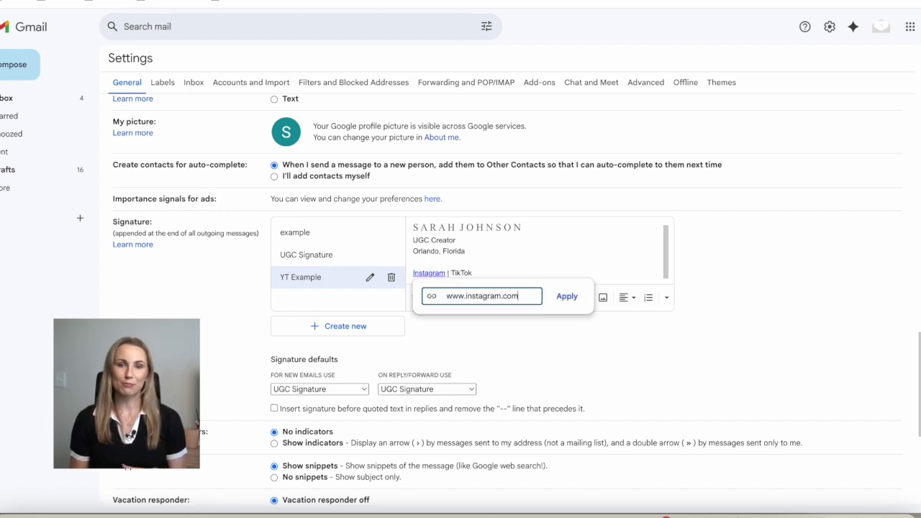
key(Return)
click(466, 273)
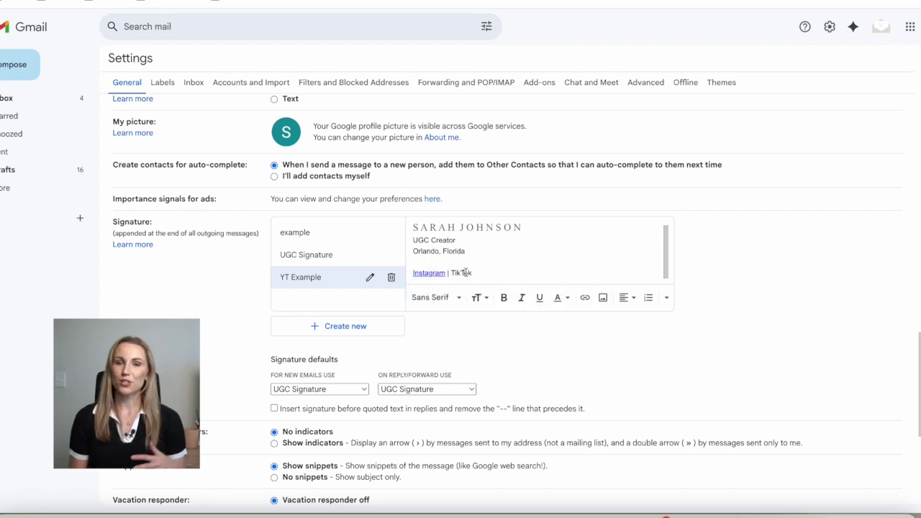
click(585, 297)
text(w)
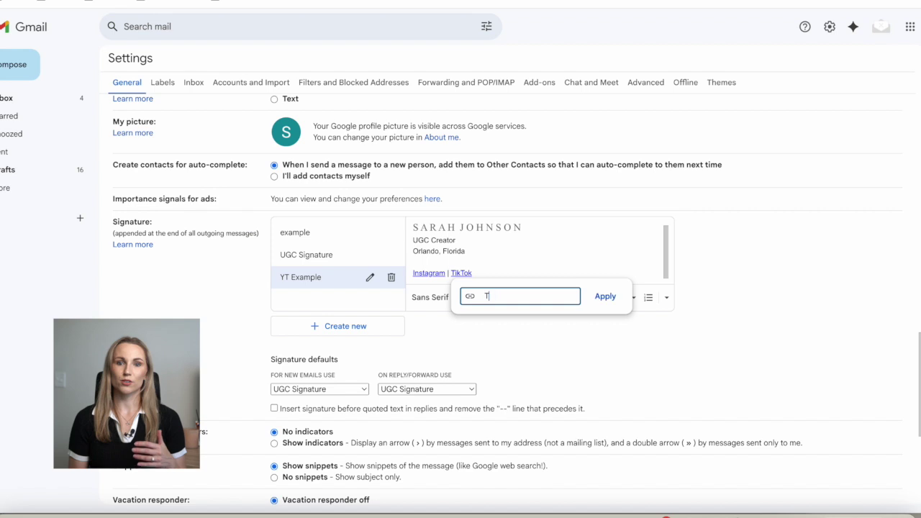
key(Return)
Save the signature changes and check where the TikTok and Instagram links point
scroll(479, 348, down, 4)
scroll(479, 348, down, 2)
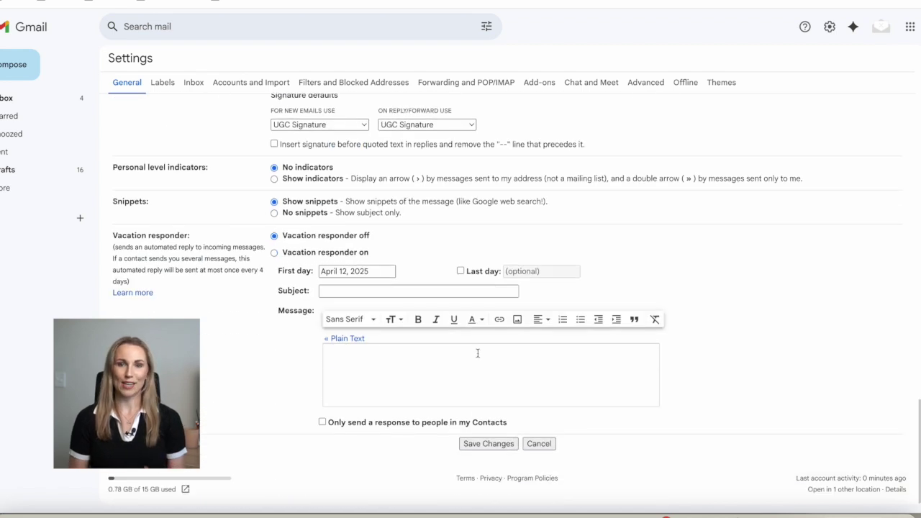
click(489, 444)
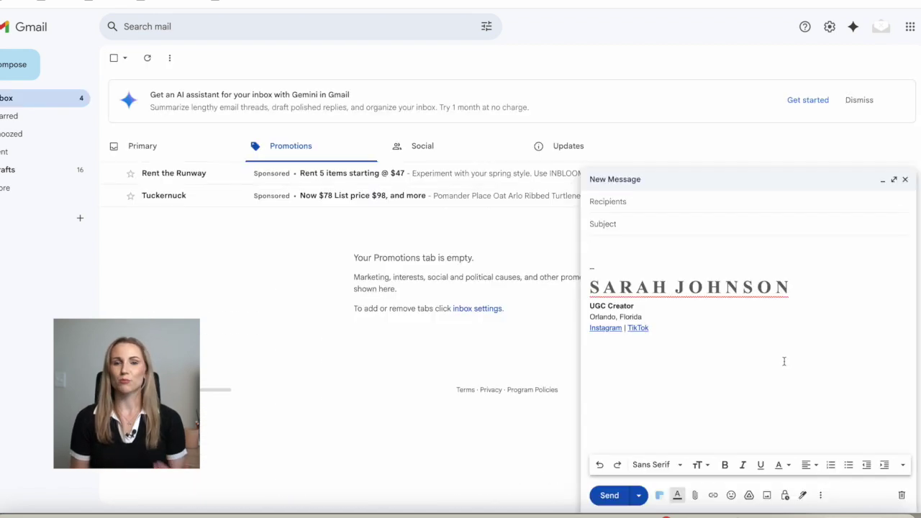
click(781, 358)
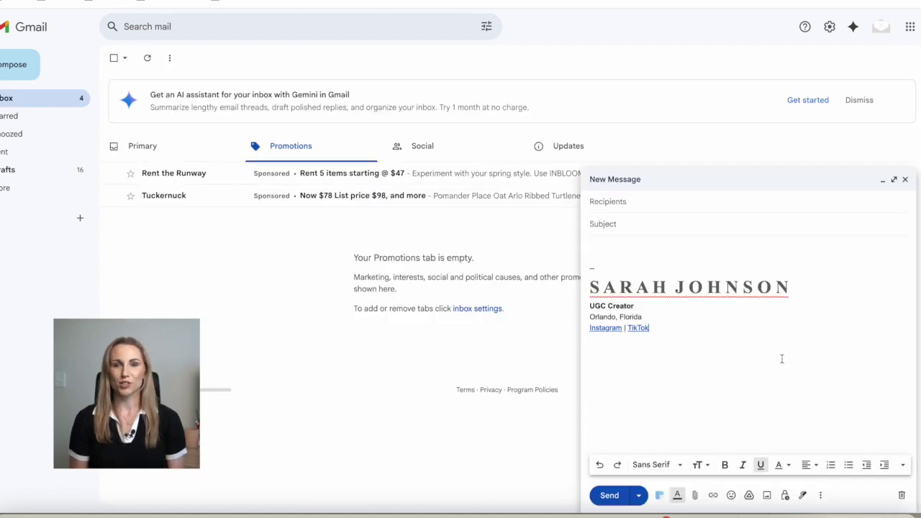
click(640, 327)
click(623, 412)
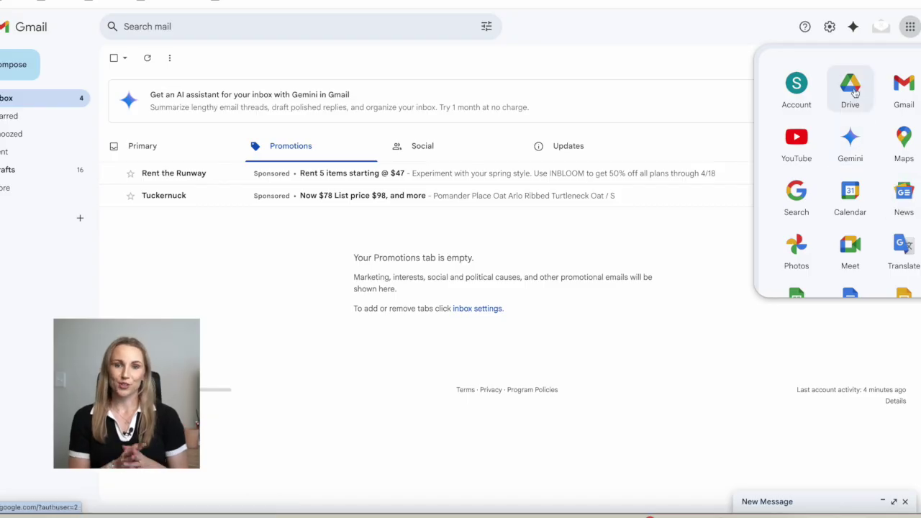
Switch from Gmail to Google Drive using the Google apps launcher
click(851, 88)
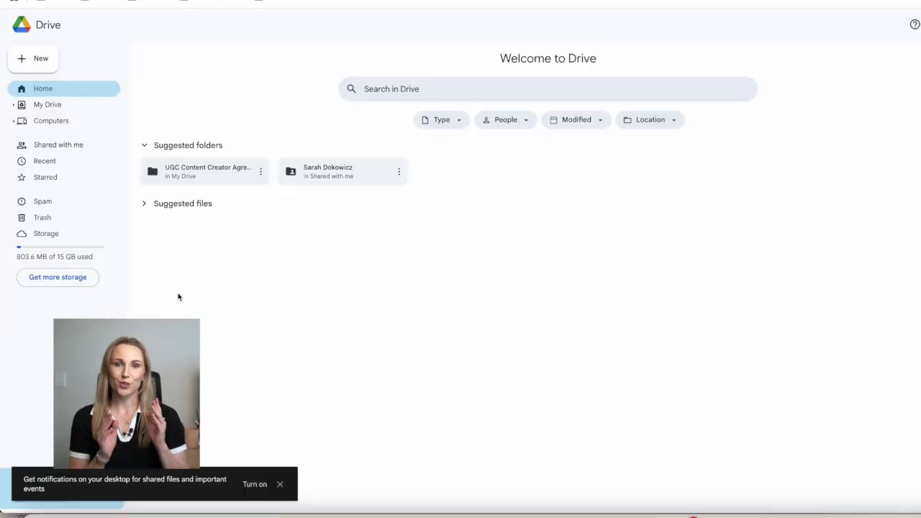
Create a new Google Docs document from Drive and insert a 2x1 table
click(46, 56)
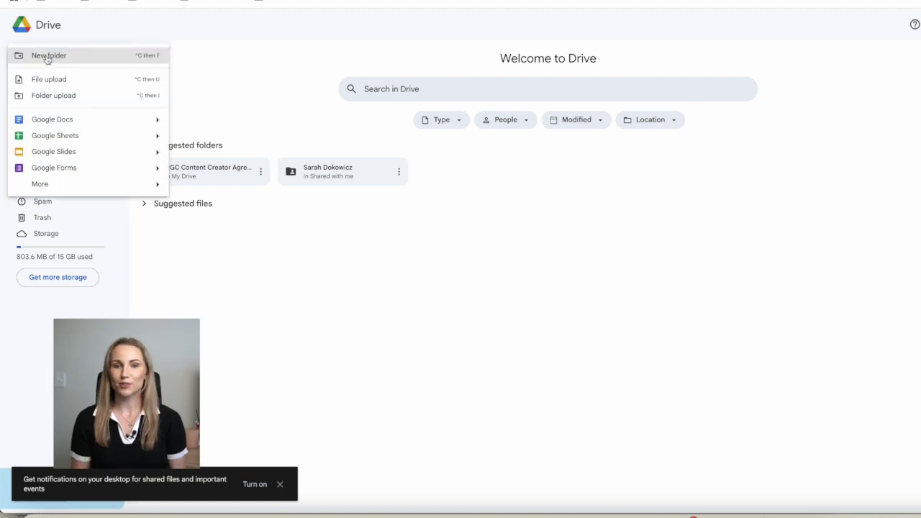
click(50, 121)
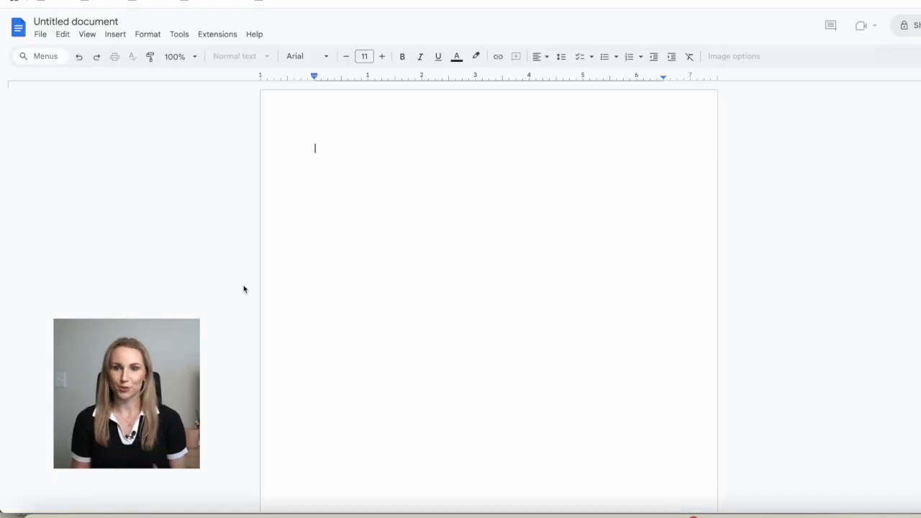
click(119, 36)
click(117, 35)
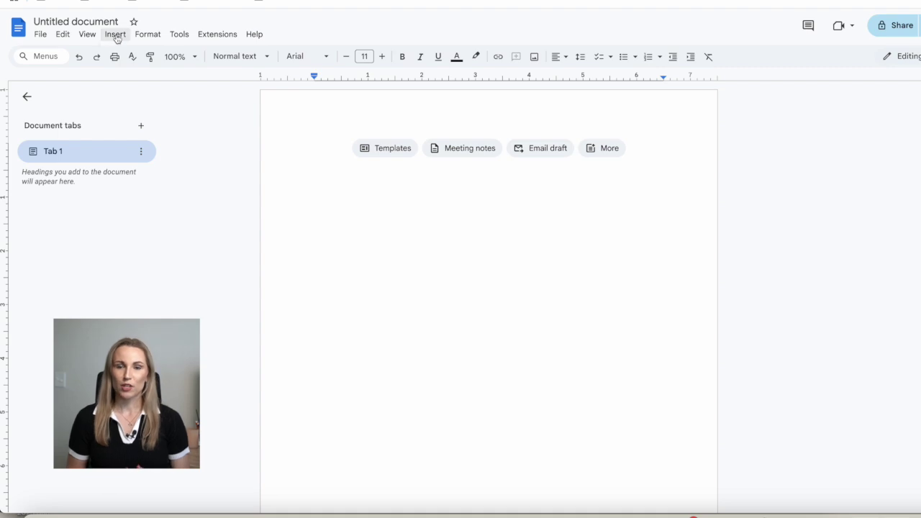
click(116, 36)
mouse_move(266, 72)
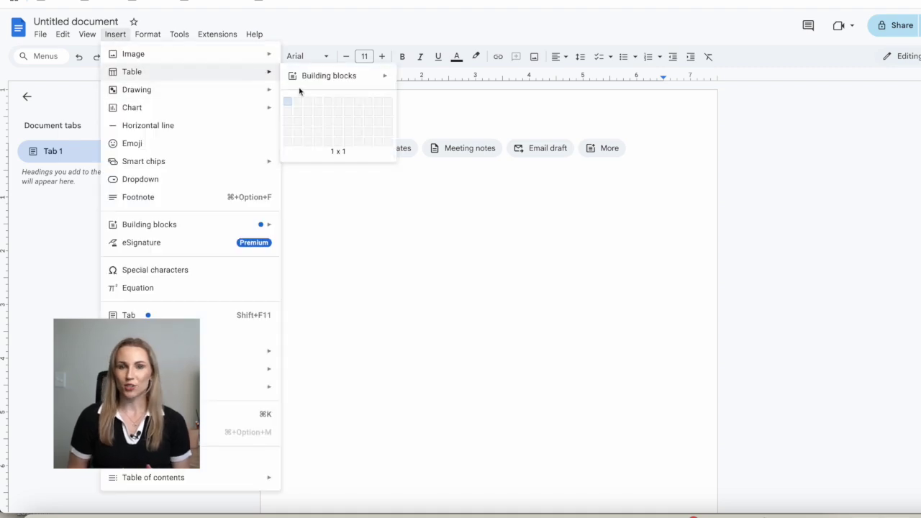
click(298, 104)
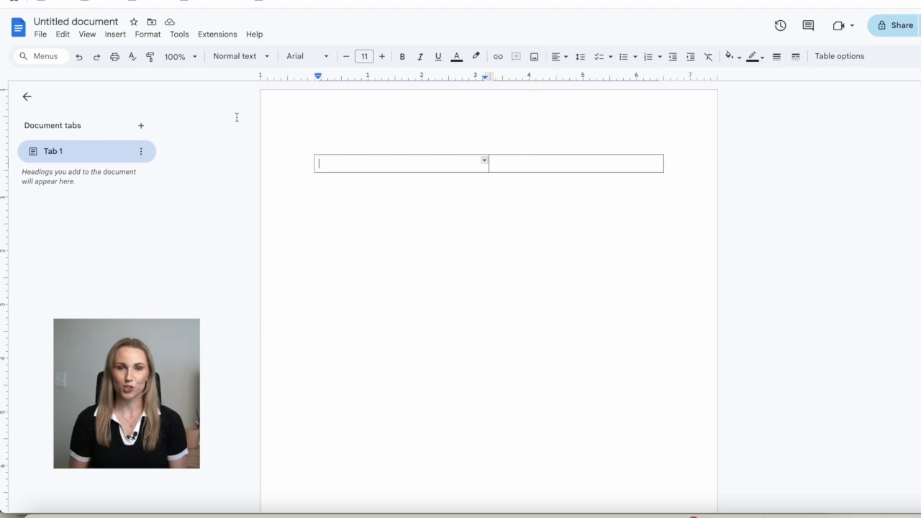
click(115, 34)
Upload the headshot photo into the left table cell and drag it smaller
mouse_move(131, 54)
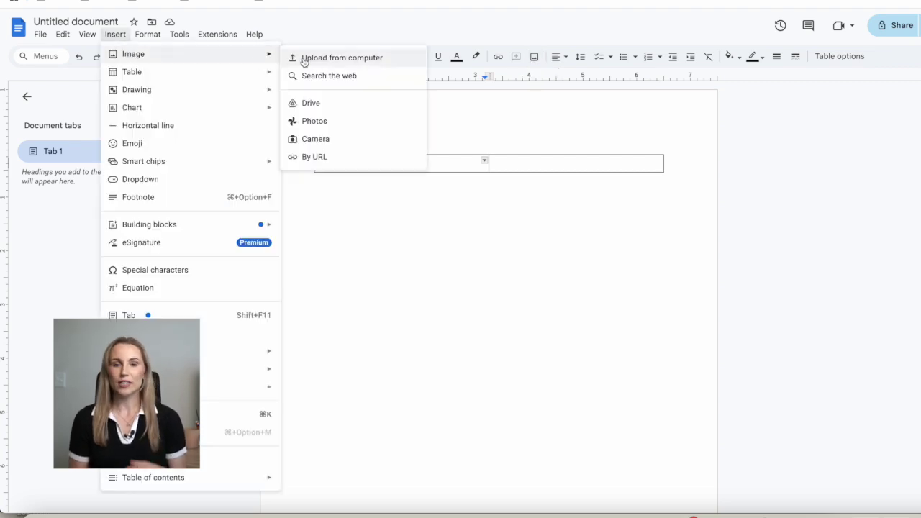
click(317, 60)
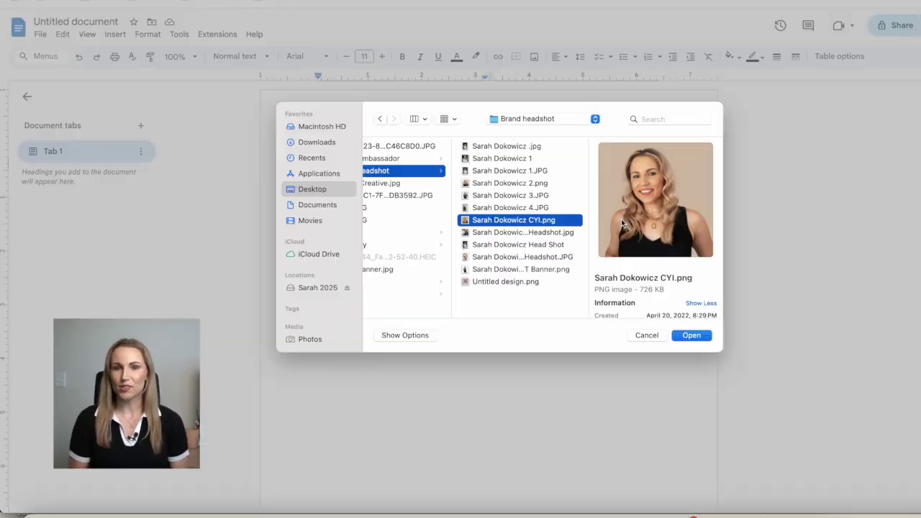
click(686, 335)
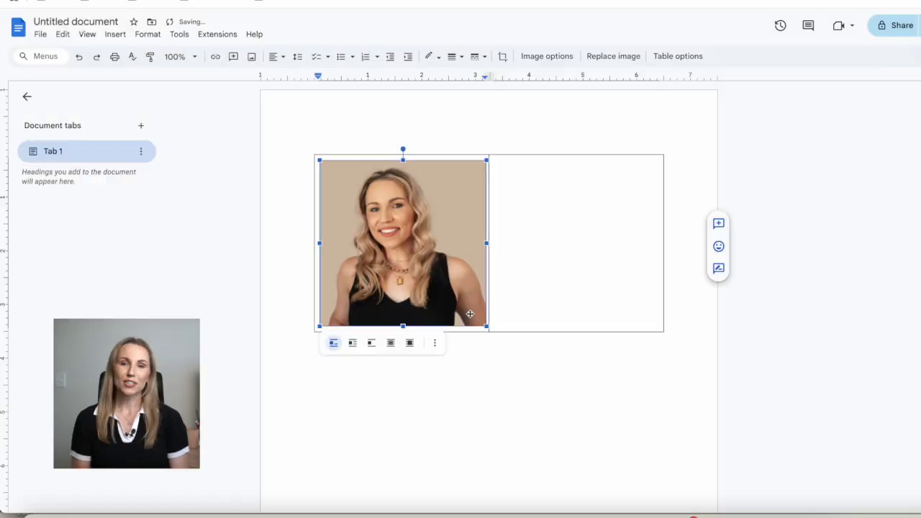
drag(472, 326, 429, 269)
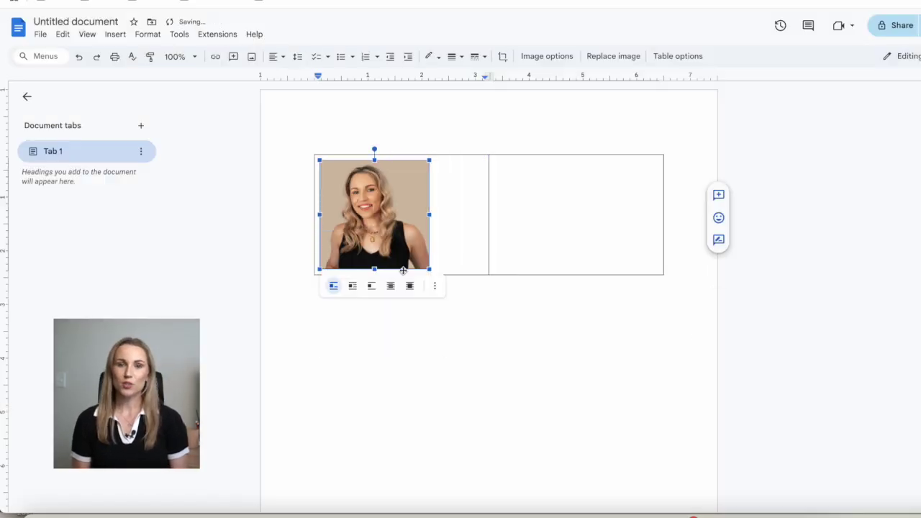
Set the headshot's width scale to 100% in the image size options
click(502, 56)
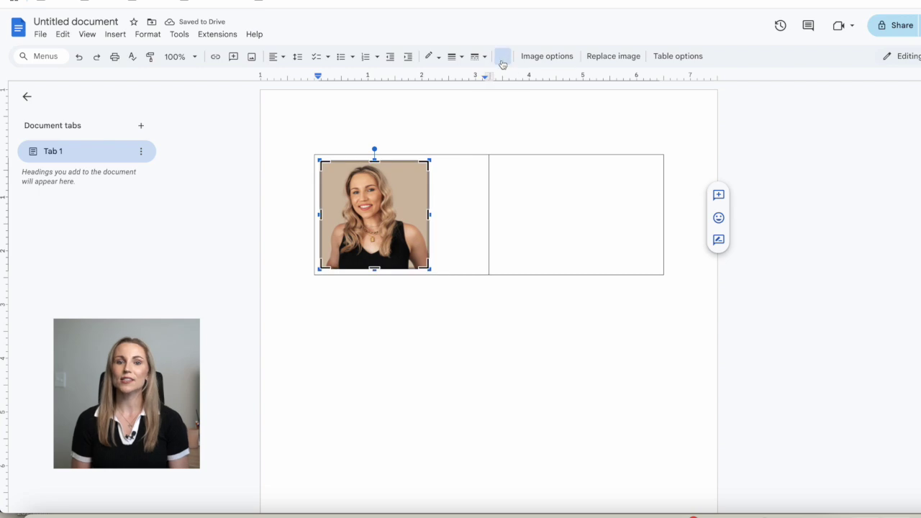
click(547, 56)
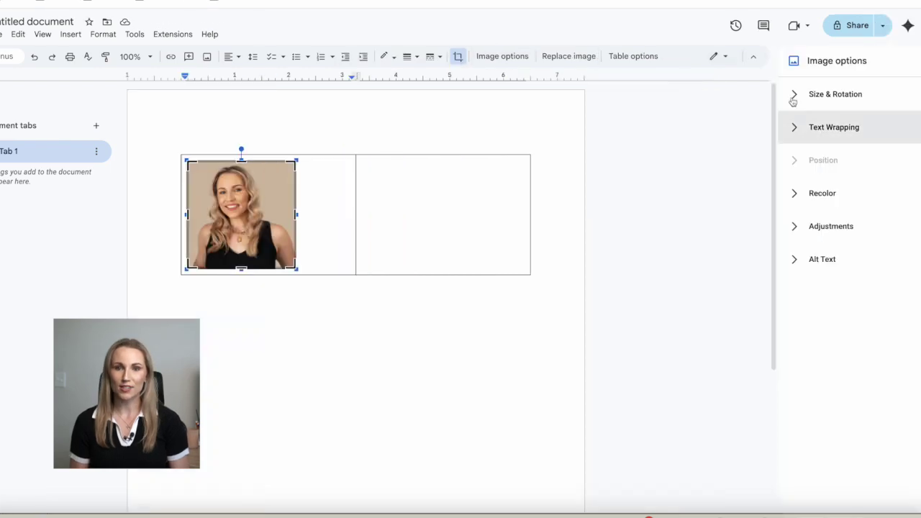
click(793, 101)
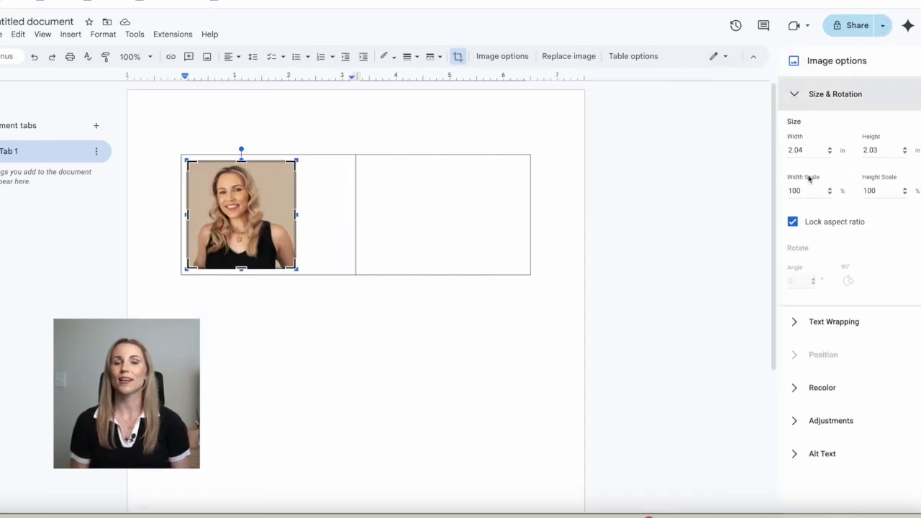
click(813, 190)
key(Return)
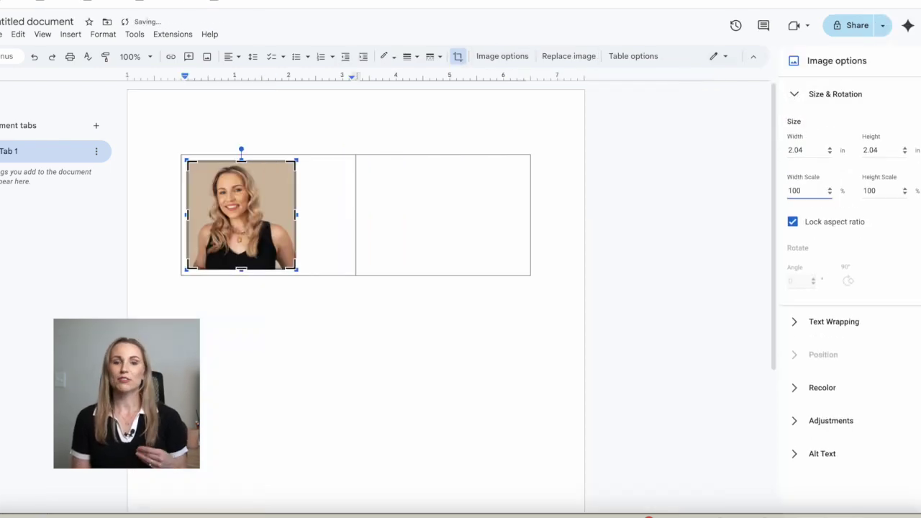
click(346, 286)
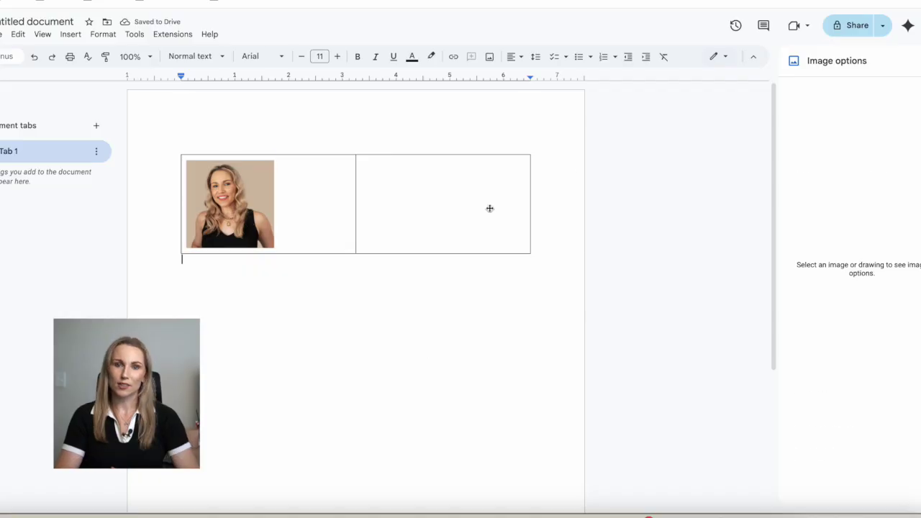
Set the headshot's width scale to 100 and narrow the photo column
click(230, 204)
click(805, 190)
text(100)
click(391, 341)
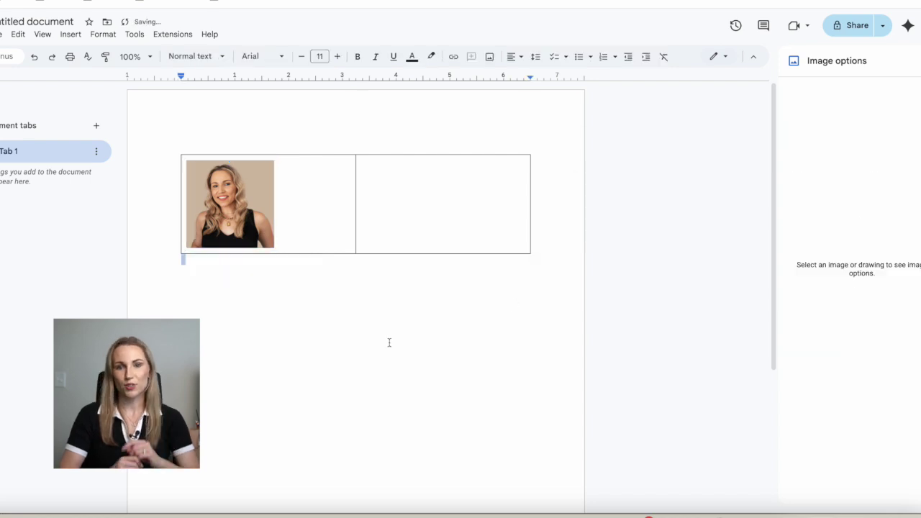
drag(353, 211, 280, 212)
Type the person's full name in the right cell, bold it and enlarge its font
click(308, 195)
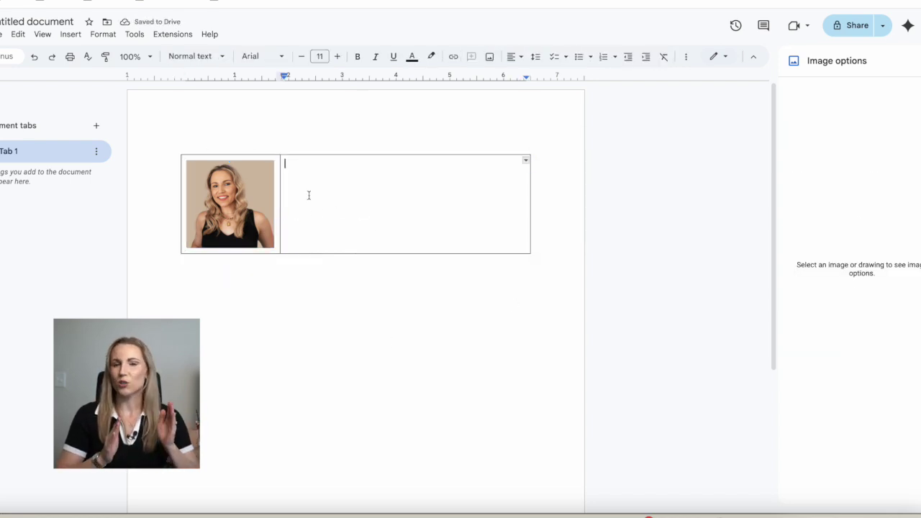
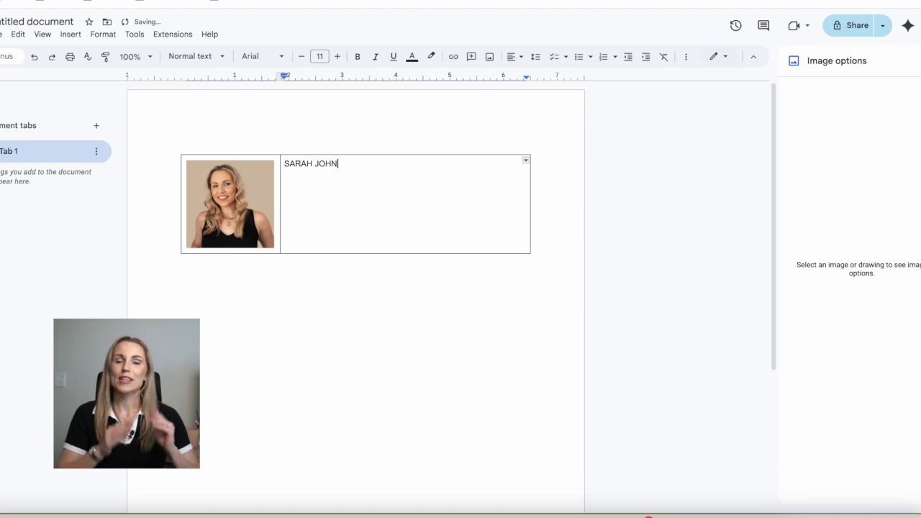
triple_click(326, 163)
click(358, 57)
click(338, 56)
click(338, 57)
click(337, 57)
click(338, 56)
click(338, 56)
click(338, 56)
click(337, 56)
click(417, 167)
Make the UGC Creator line 12 pt and not bold, then start a new line
click(319, 56)
text(12)
key(Return)
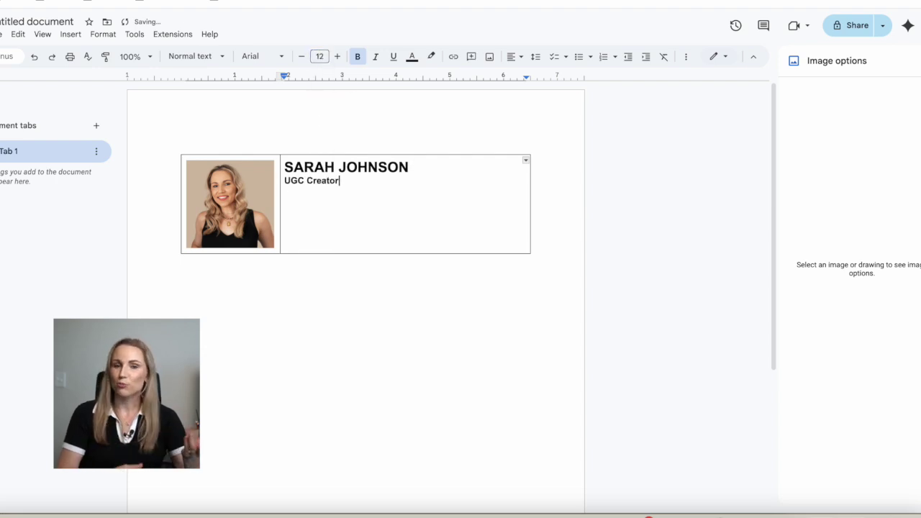
triple_click(325, 183)
key(ctrl+b)
click(308, 201)
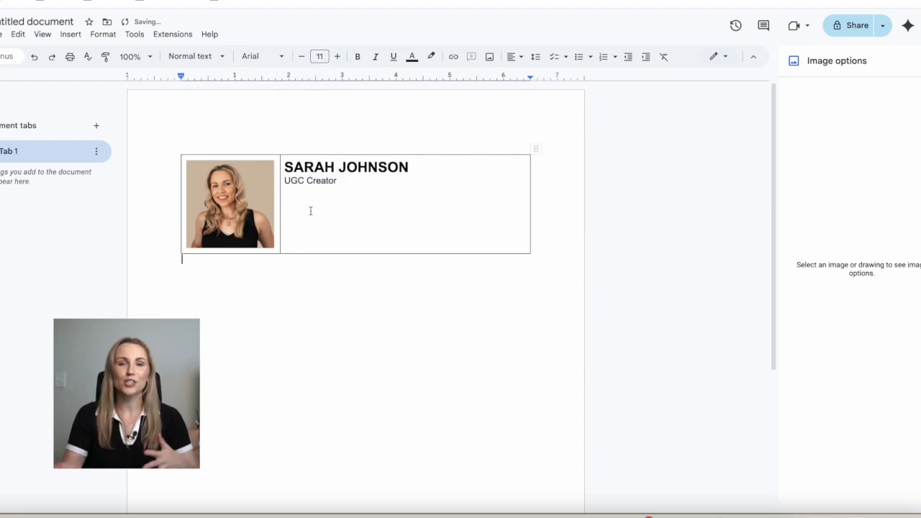
key(Return)
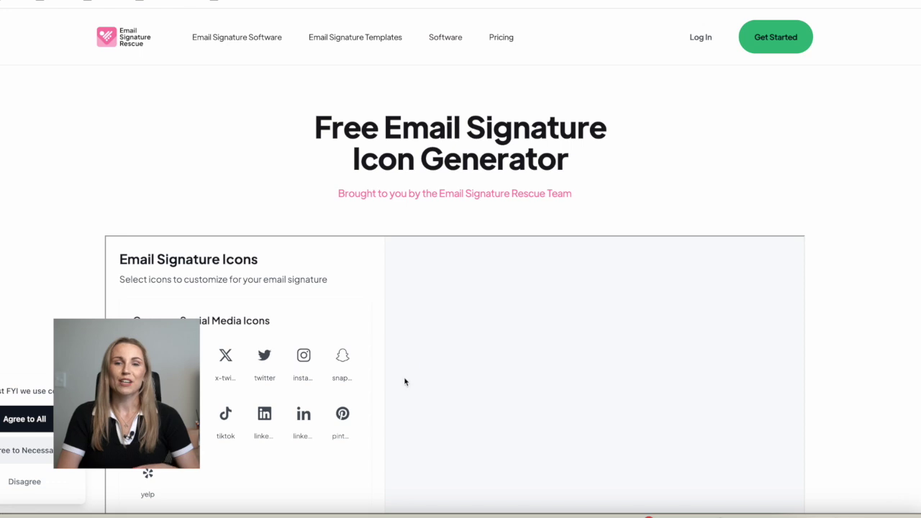
Preview circle and pill shapes for the instagram icon
scroll(405, 381, down, 1)
scroll(405, 382, down, 3)
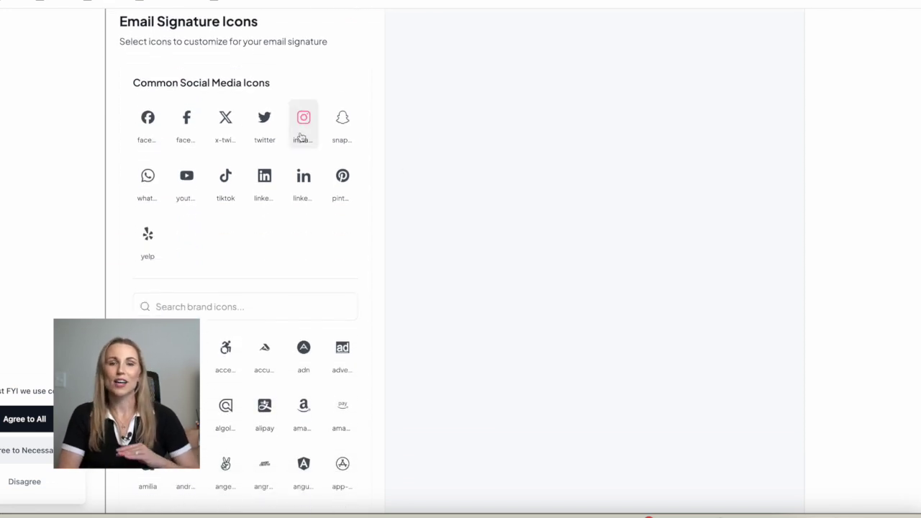
click(303, 118)
click(626, 72)
click(631, 86)
click(636, 71)
click(636, 86)
Try square and bordered square shapes, choose No Background, then adjust the background colour
click(636, 72)
click(639, 33)
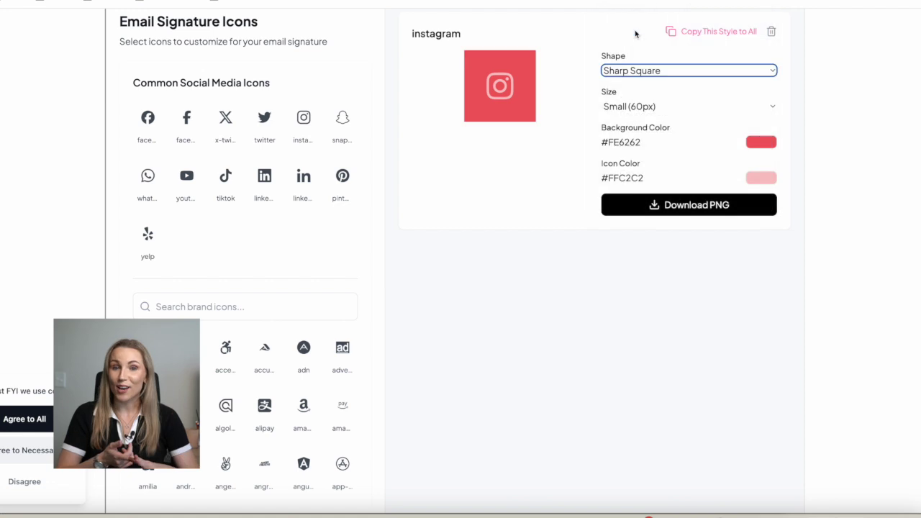
click(638, 70)
click(647, 144)
click(645, 71)
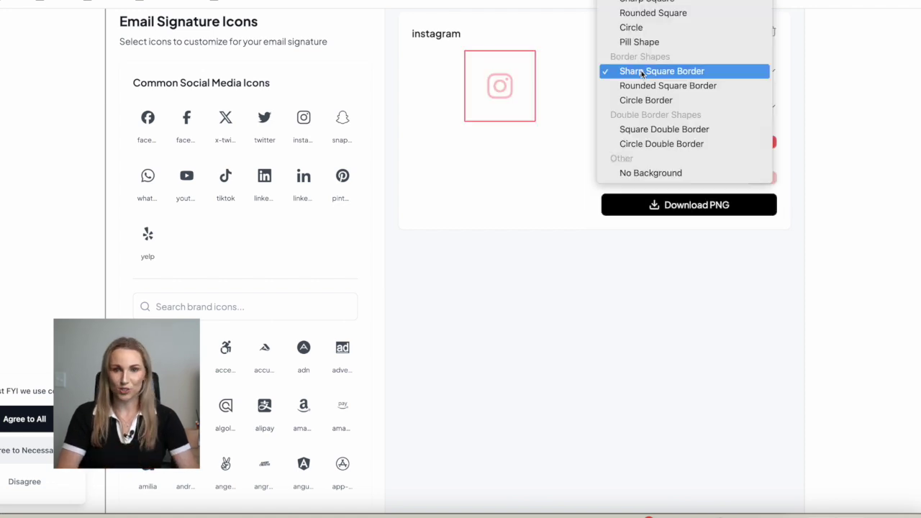
click(653, 173)
click(751, 146)
click(746, 224)
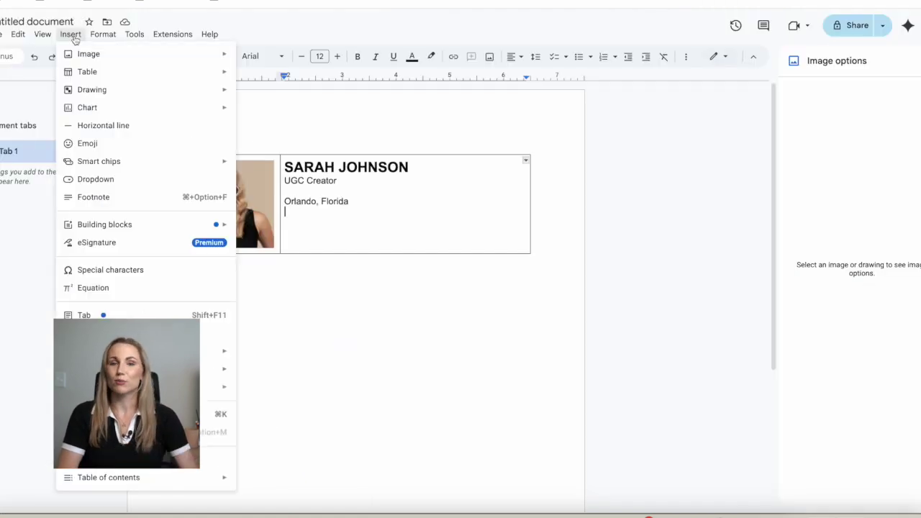
Upload the six social icons into the signature cell and shrink the Facebook icon
mouse_move(87, 56)
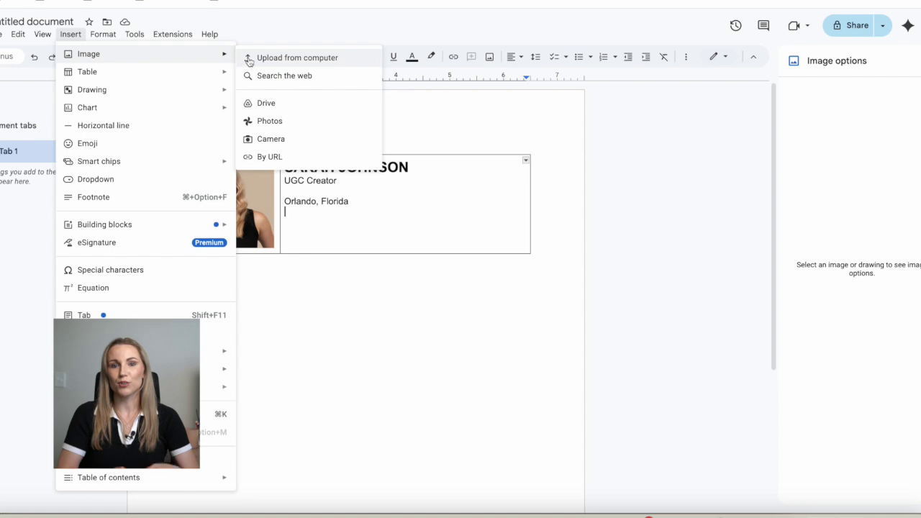
click(264, 57)
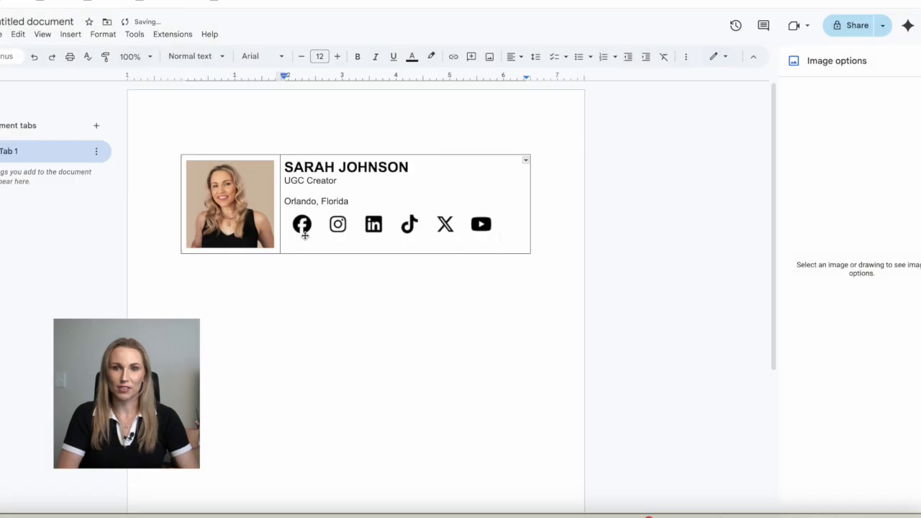
click(305, 236)
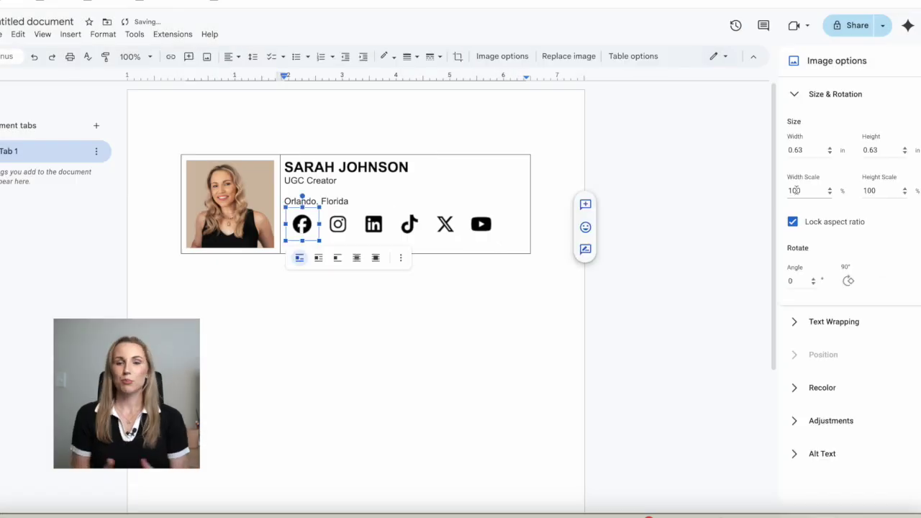
drag(312, 235, 299, 229)
click(321, 225)
text(0)
Set the width scale of the remaining social icons to 50%
click(325, 224)
click(806, 191)
text(50)
click(360, 224)
click(806, 191)
text(50)
click(378, 224)
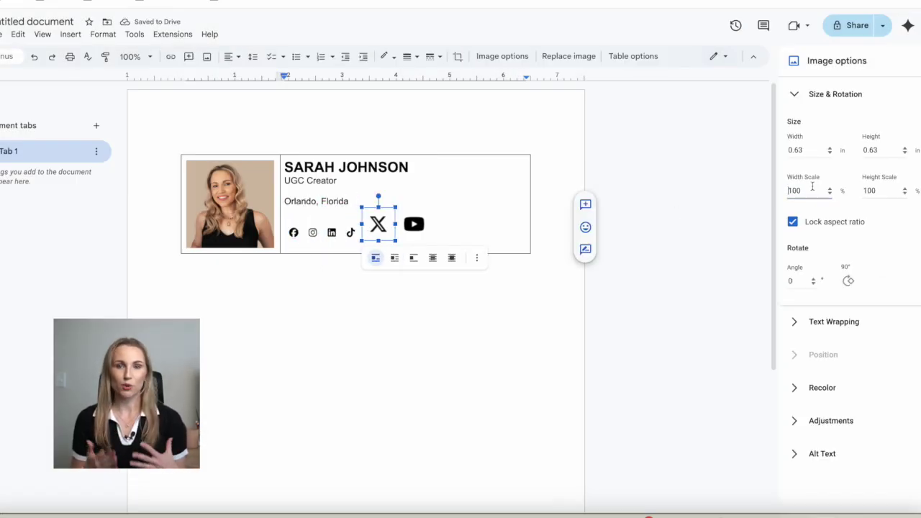
click(807, 190)
text(50)
click(395, 223)
click(806, 191)
text(50)
Tidy the blank lines around Orlando, Florida so title, location and icons sit together
click(302, 191)
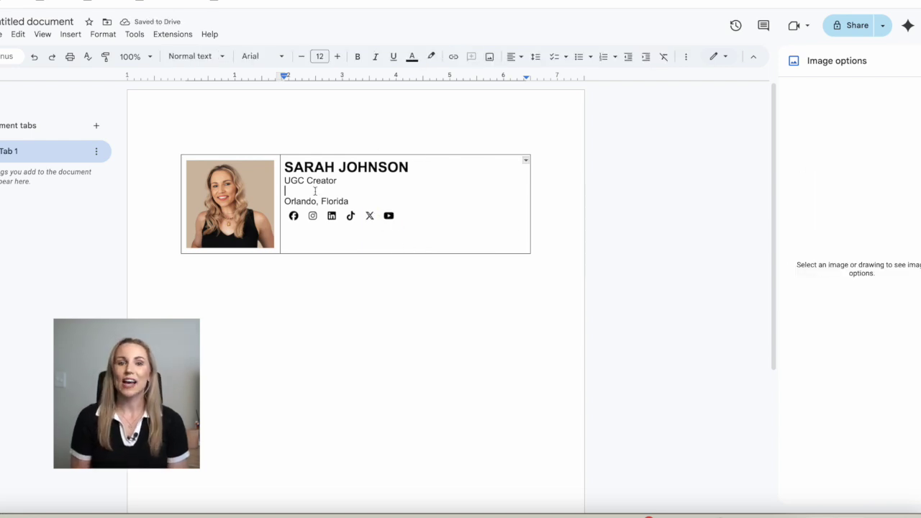
key(Return)
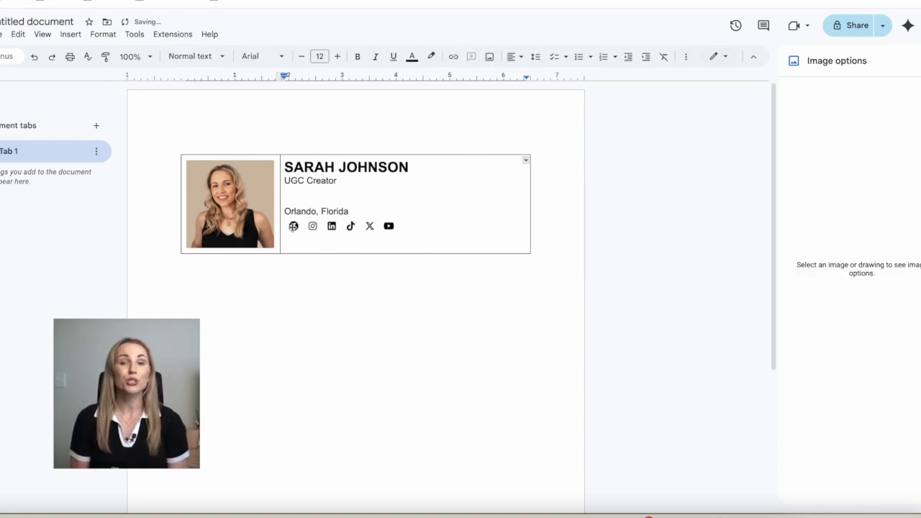
click(352, 210)
key(Return)
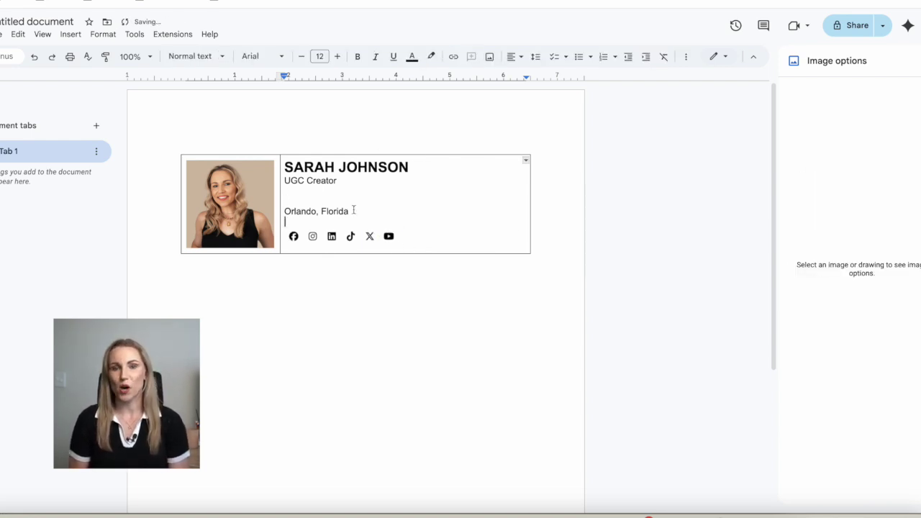
key(BackSpace)
key(Up)
key(BackSpace)
click(294, 217)
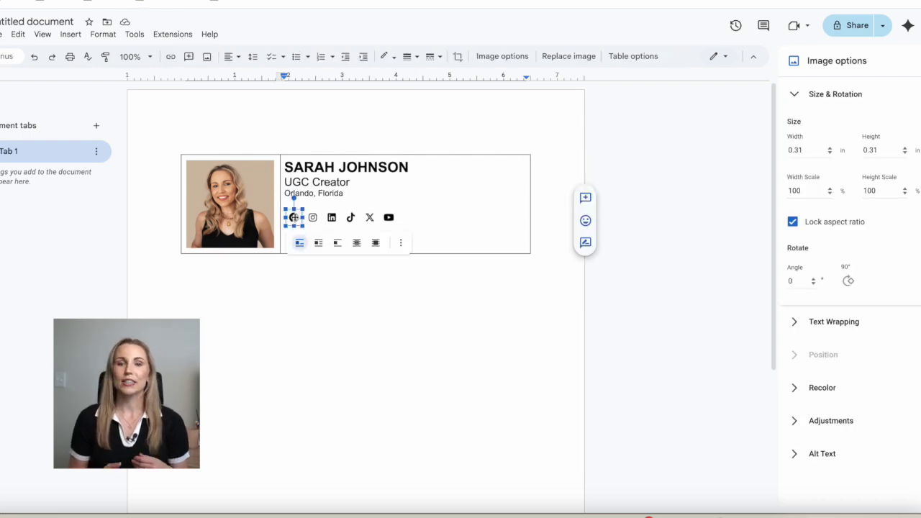
click(172, 60)
text(www.facebook.com/)
key(Return)
key(Right)
key(shift+Right)
click(173, 56)
text(www.instagram.com)
key(Return)
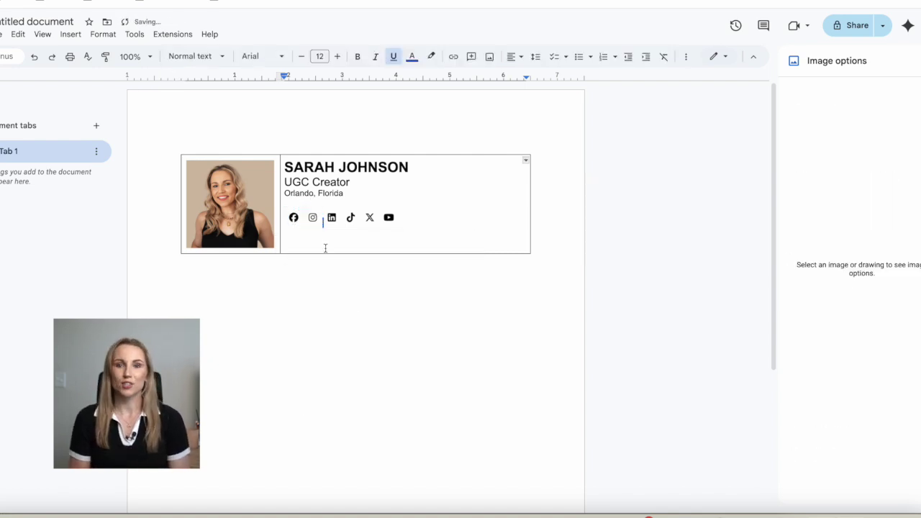
key(shift+Right)
click(171, 56)
text(www.linke)
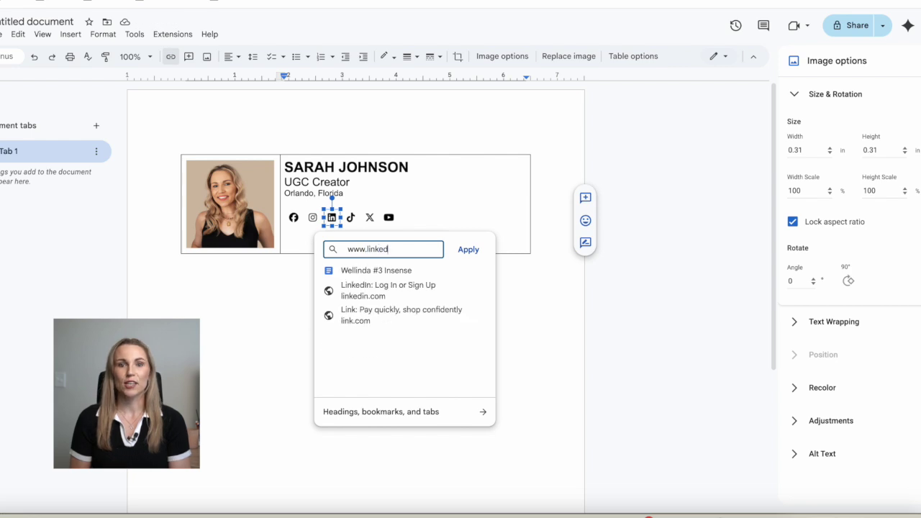
text(din.com)
key(Return)
key(Right)
key(shift+Right)
click(170, 56)
text(www.tik)
click(270, 154)
click(270, 153)
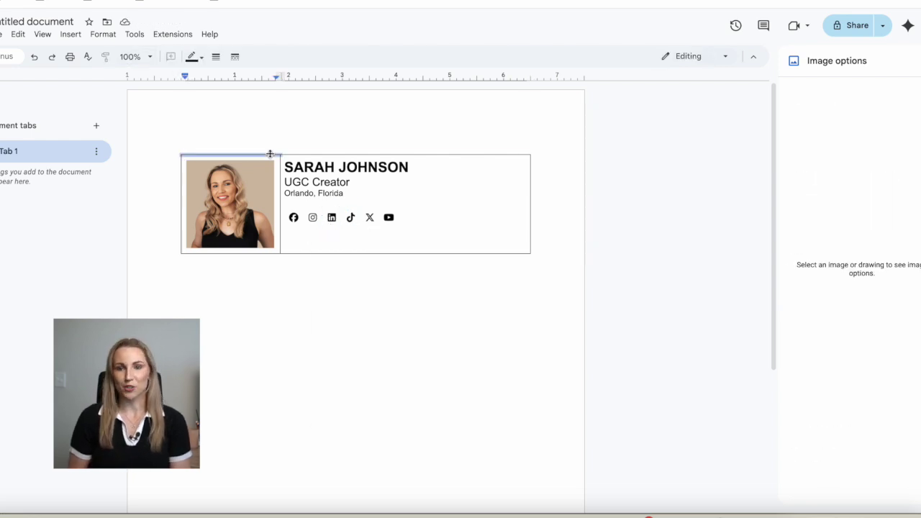
Set the selected table borders to white with a 0 pt border width
click(196, 57)
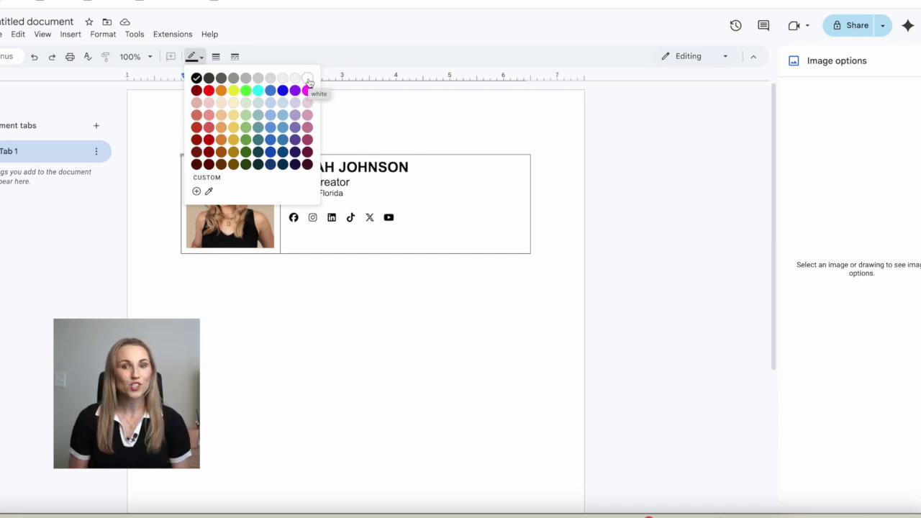
click(308, 81)
click(215, 57)
click(237, 132)
Remove the table's right border and the bottom borders of the text and photo cells
click(530, 182)
click(215, 57)
click(238, 131)
click(343, 252)
click(257, 255)
click(216, 57)
click(237, 132)
click(286, 165)
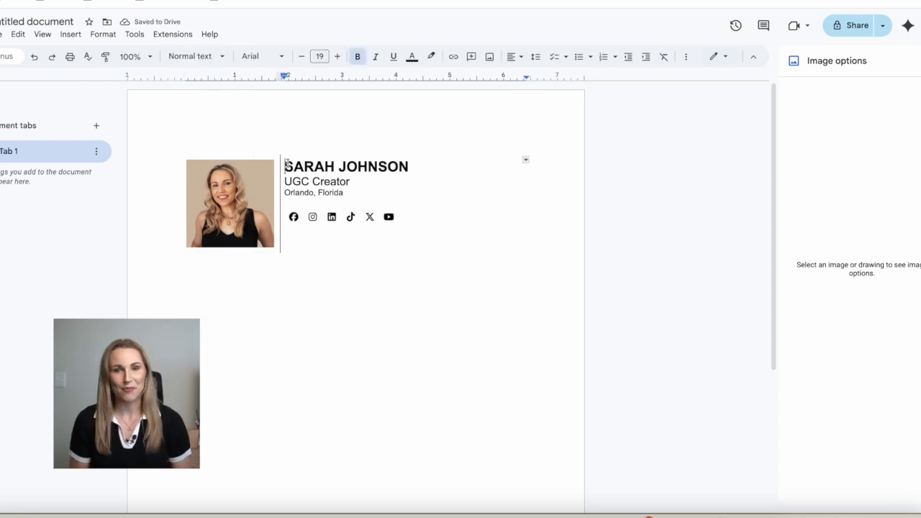
key(ctrl+End)
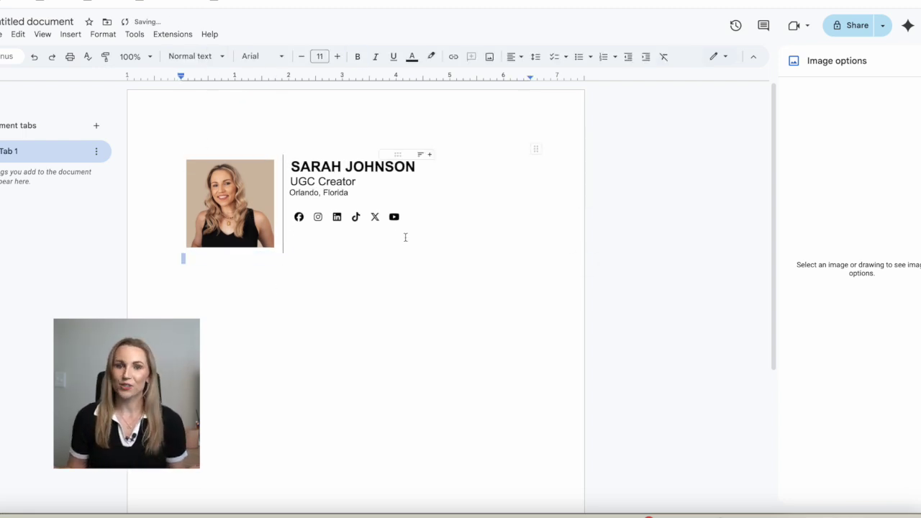
click(393, 216)
drag(406, 228, 242, 165)
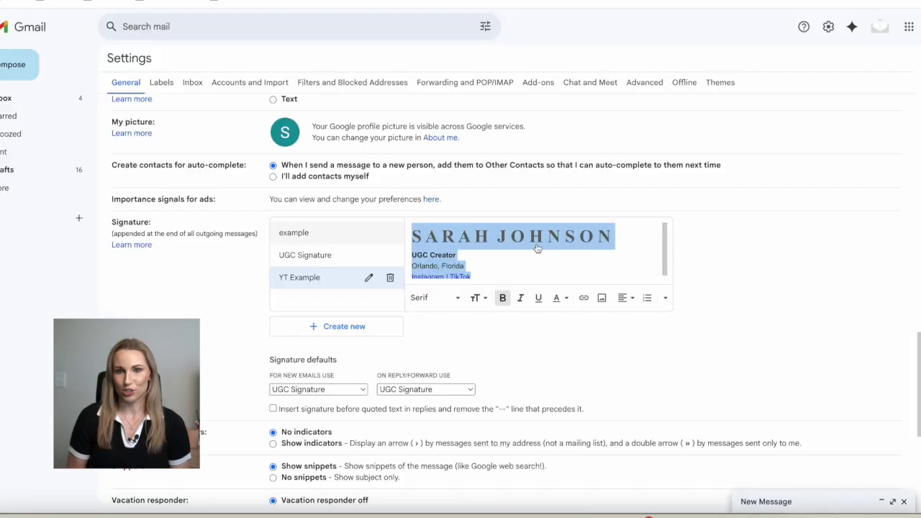
Paste the copied signature table into the YT Example signature with Ctrl+V
key(ctrl+v)
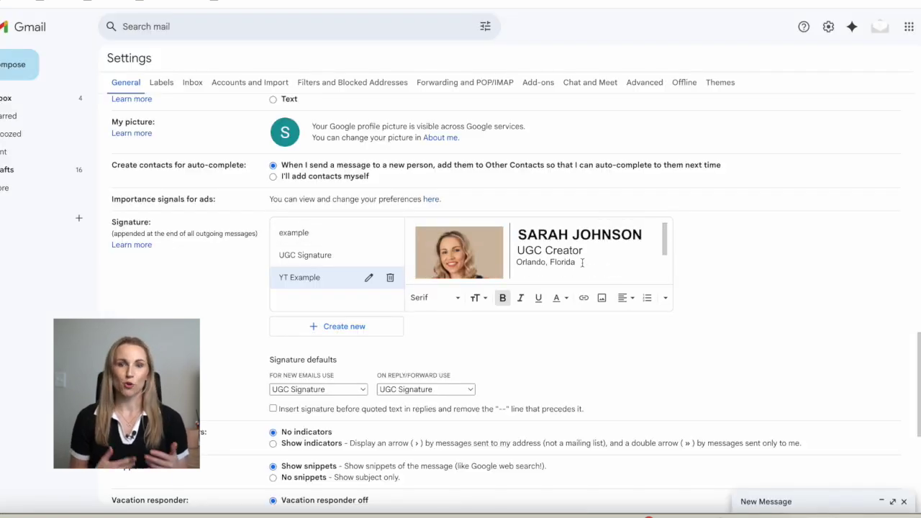
key(ctrl+End)
scroll(471, 258, down, 2)
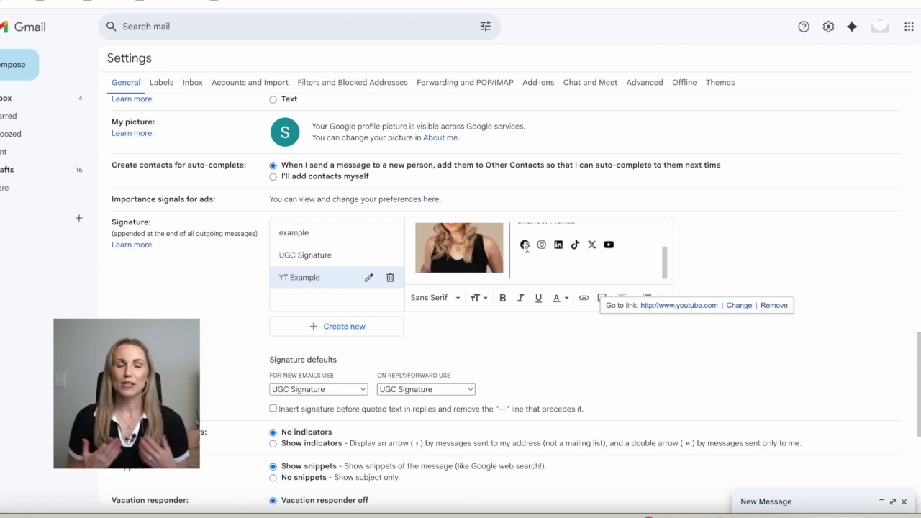
Check the Facebook icon's link in the pasted YT Example signature, leaving it unchanged
click(525, 246)
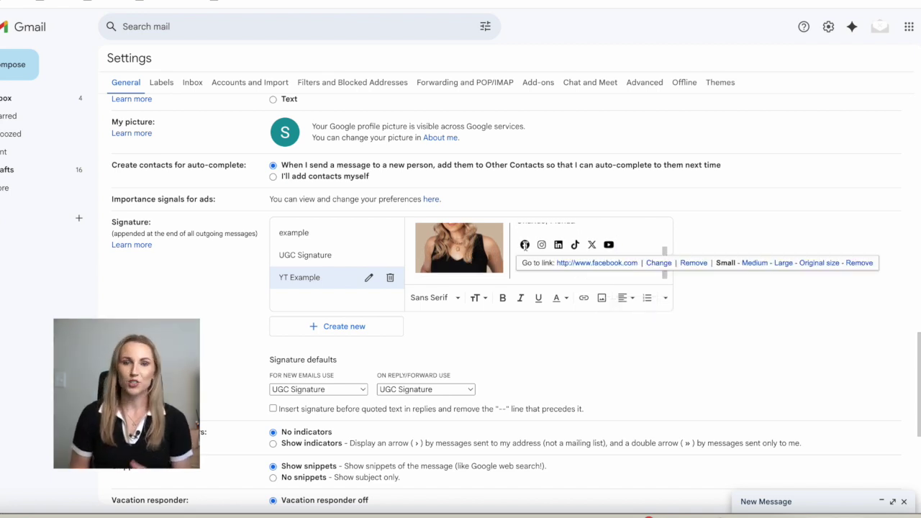
click(658, 263)
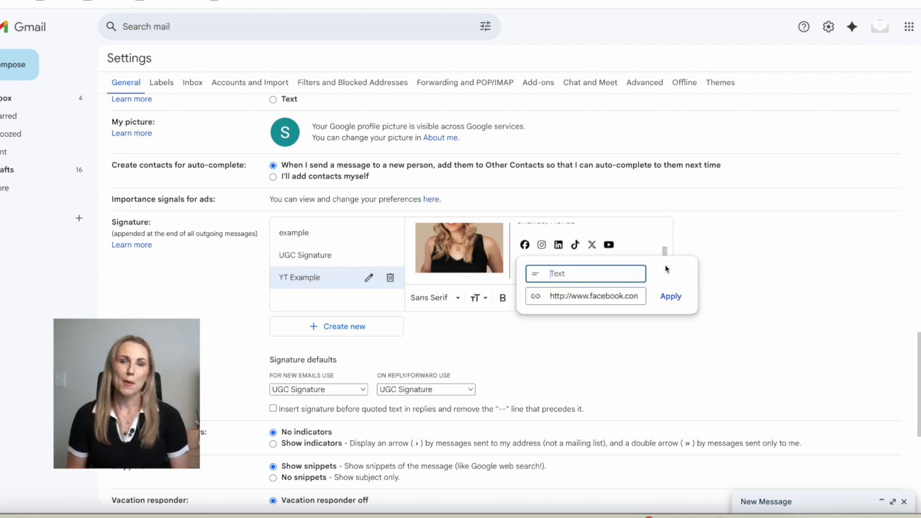
click(723, 250)
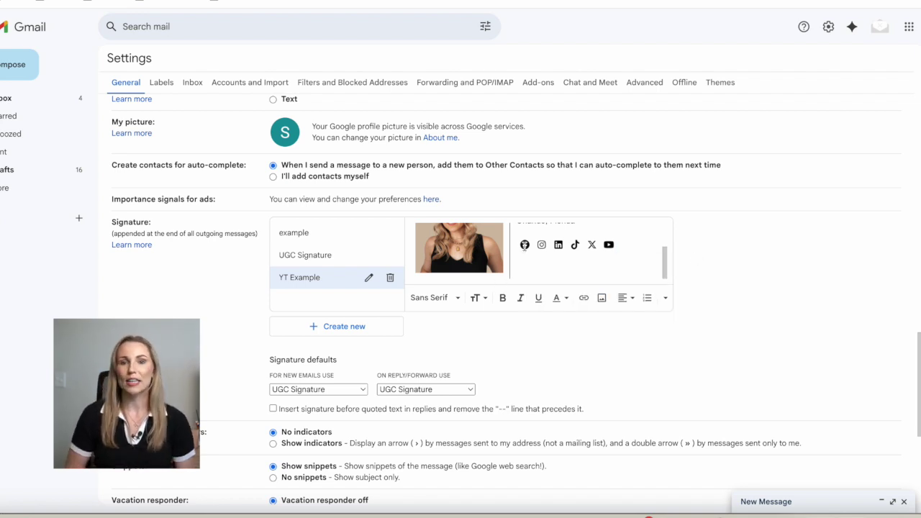
click(525, 246)
drag(534, 247, 517, 246)
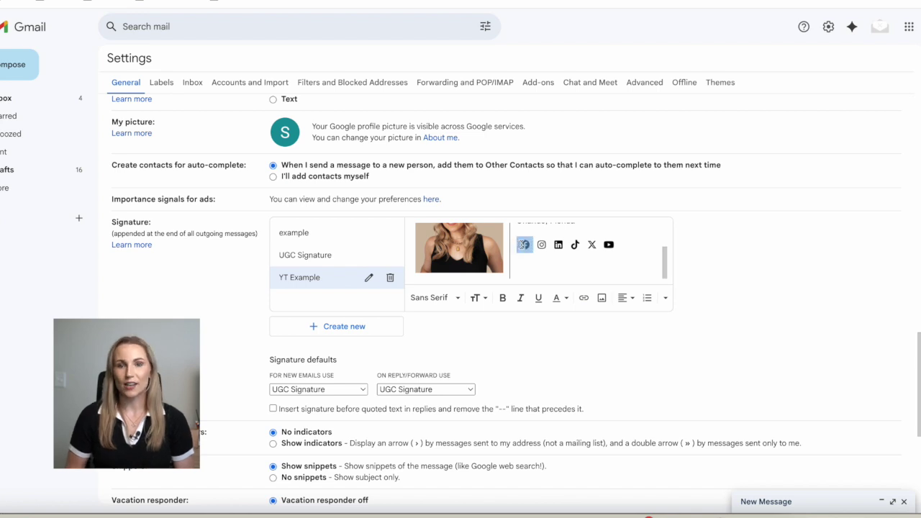
click(585, 299)
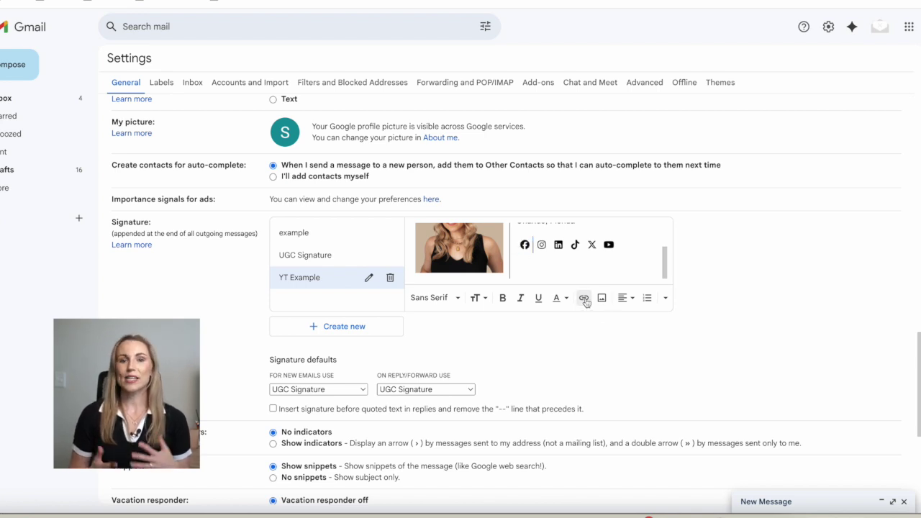
click(316, 346)
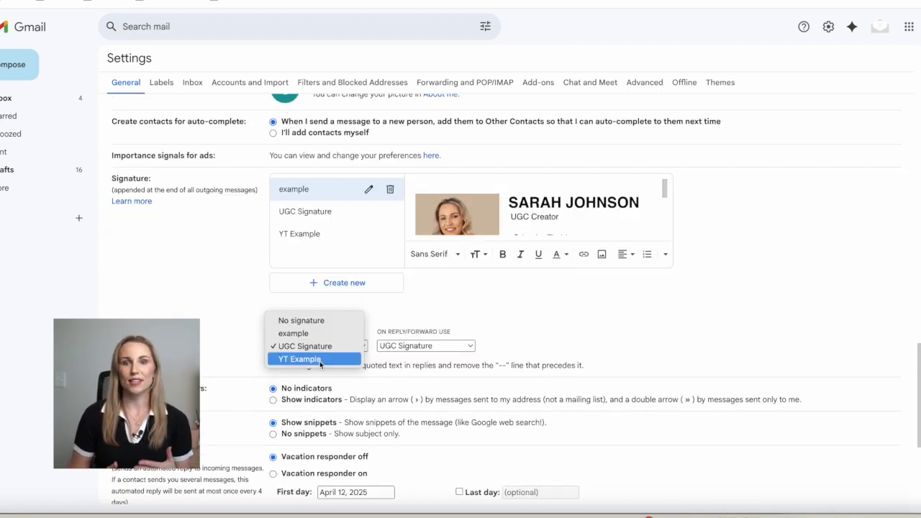
Use YT Example for new emails and UGC Signature for replies, save, and compose a message
click(320, 360)
click(390, 349)
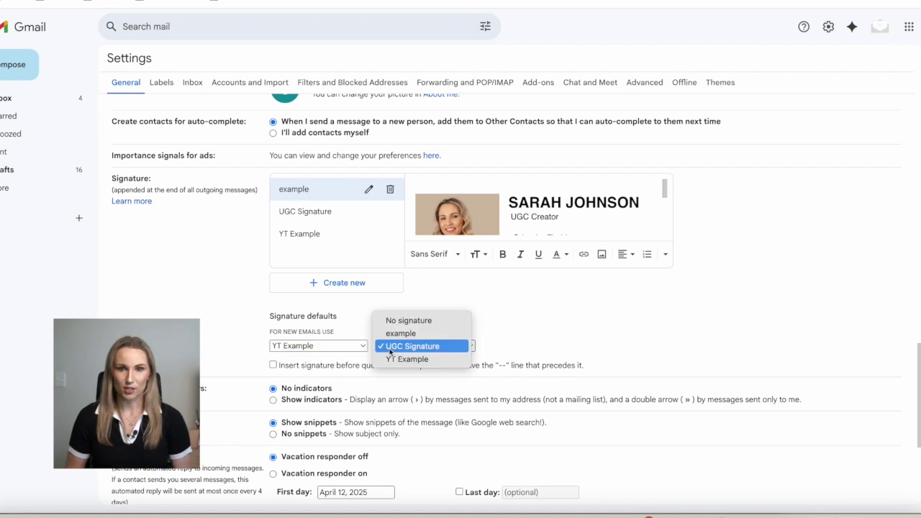
click(425, 345)
click(420, 349)
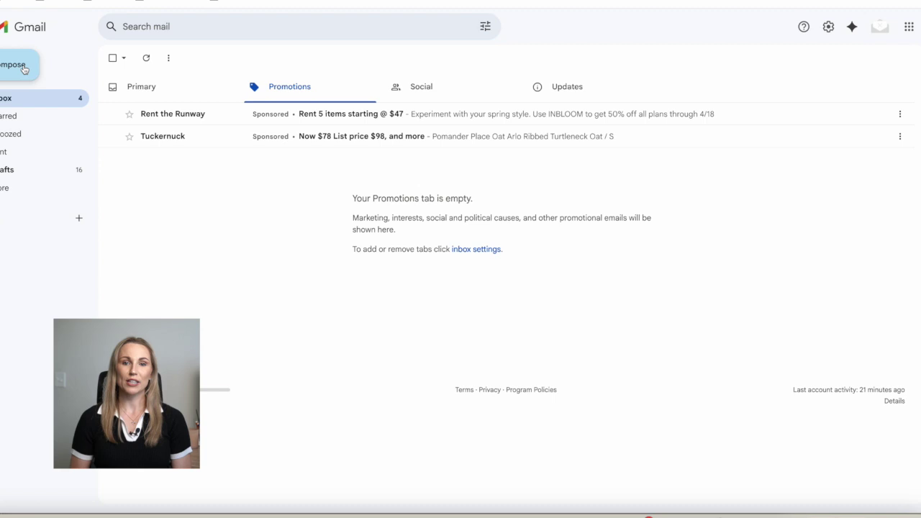
click(24, 67)
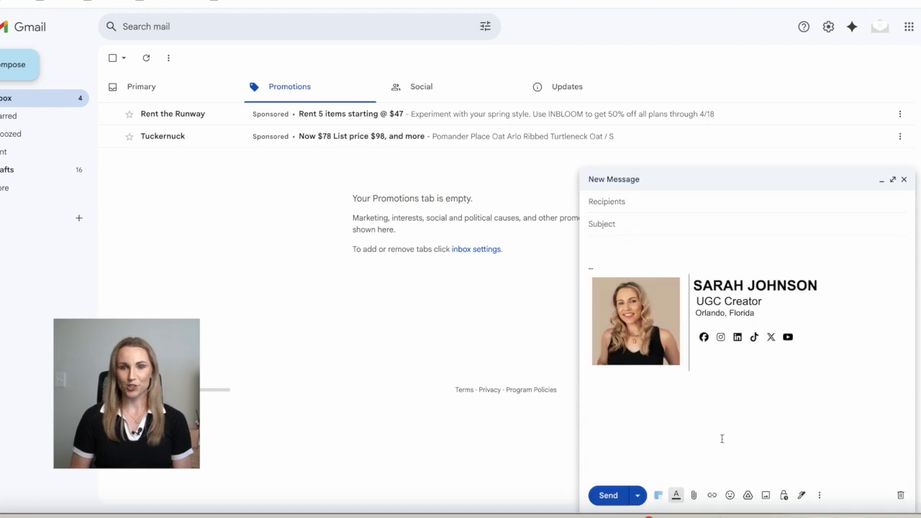